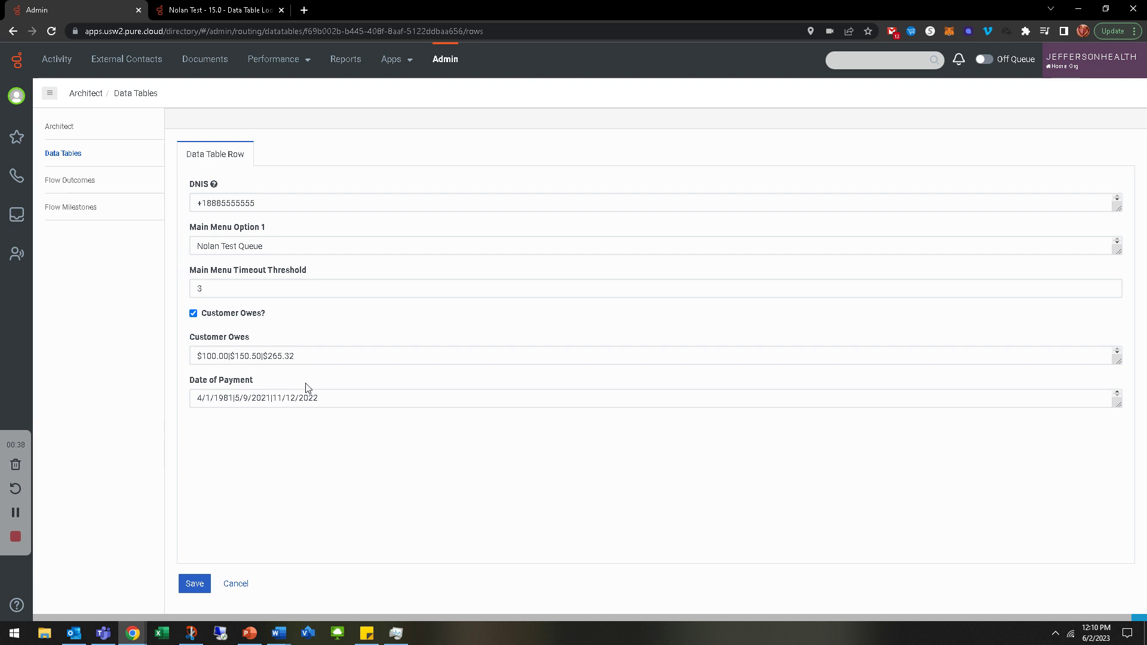
# Select the Customer Owes value in the data table row, then return to the inbound call flow in Architect
pyautogui.moveTo(312, 357); pyautogui.dragTo(186, 366)
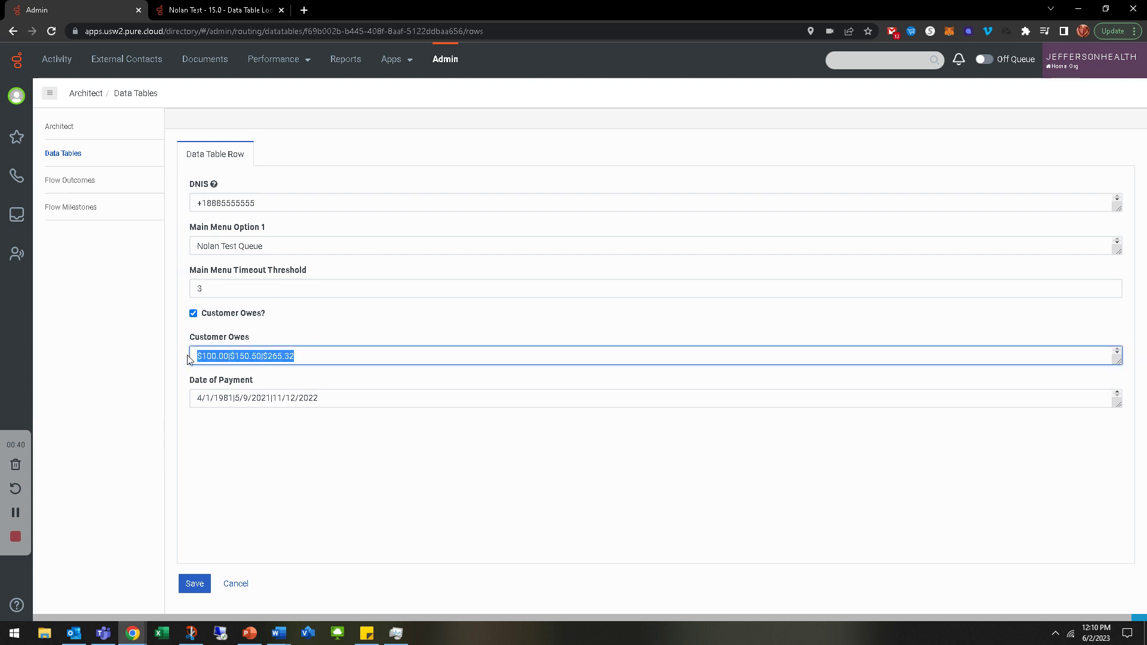
pyautogui.press('Right')
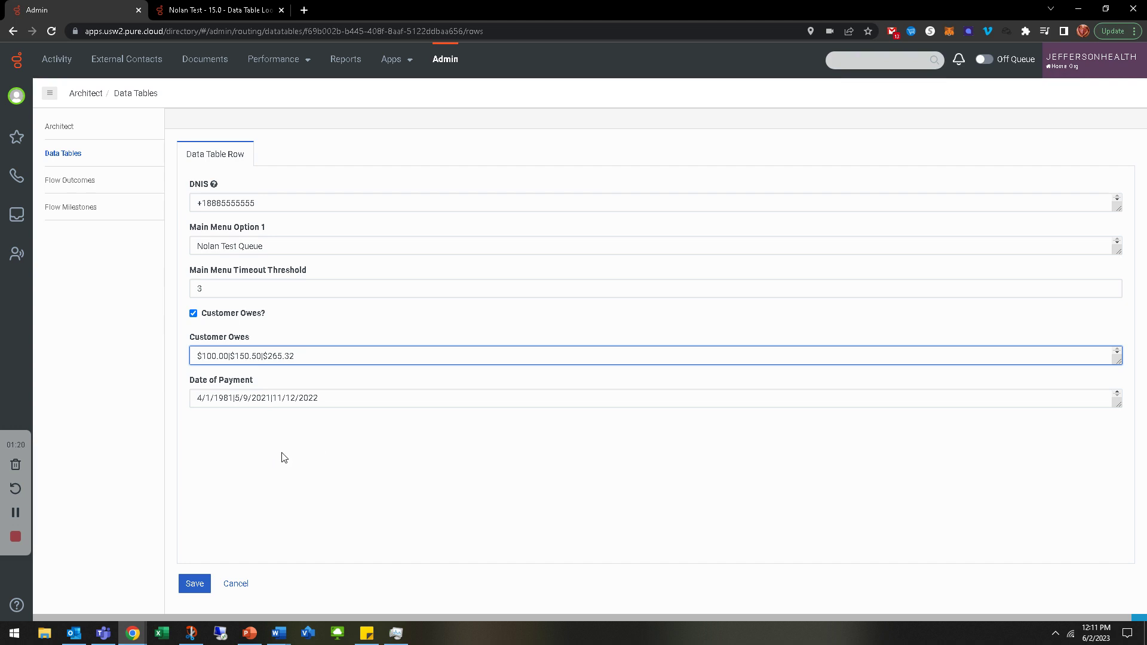
pyautogui.click(218, 10)
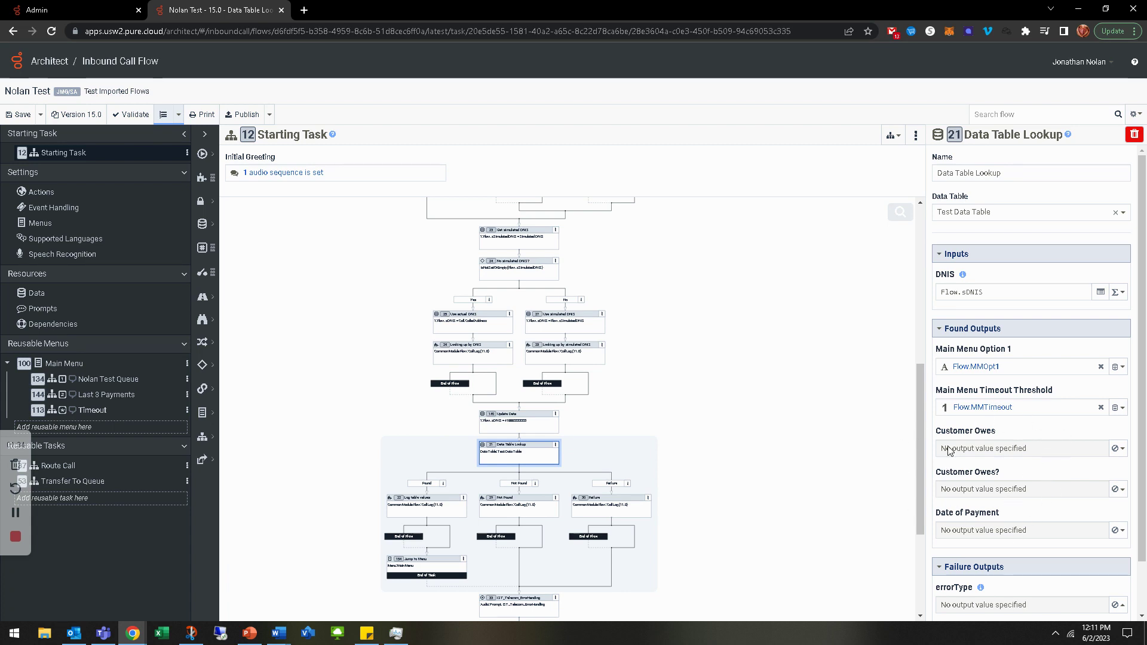
# Switch the Customer Owes, Customer Owes? and Date of Payment found outputs to Variable mode
pyautogui.click(1126, 450)
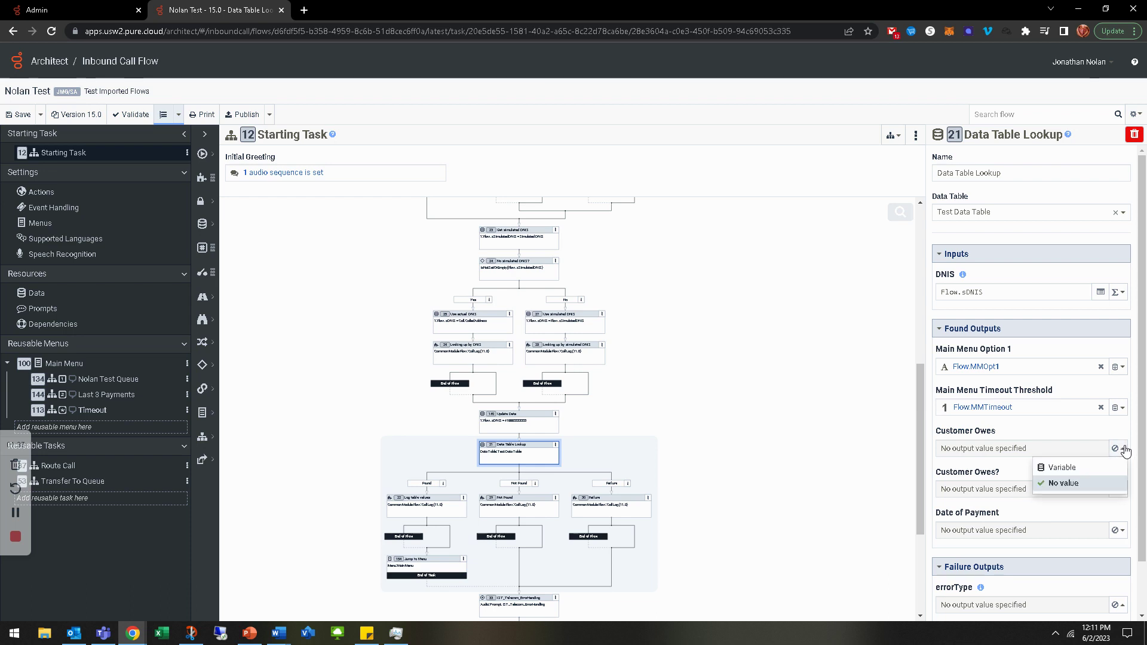
pyautogui.click(1070, 467)
pyautogui.click(1120, 505)
pyautogui.click(1064, 521)
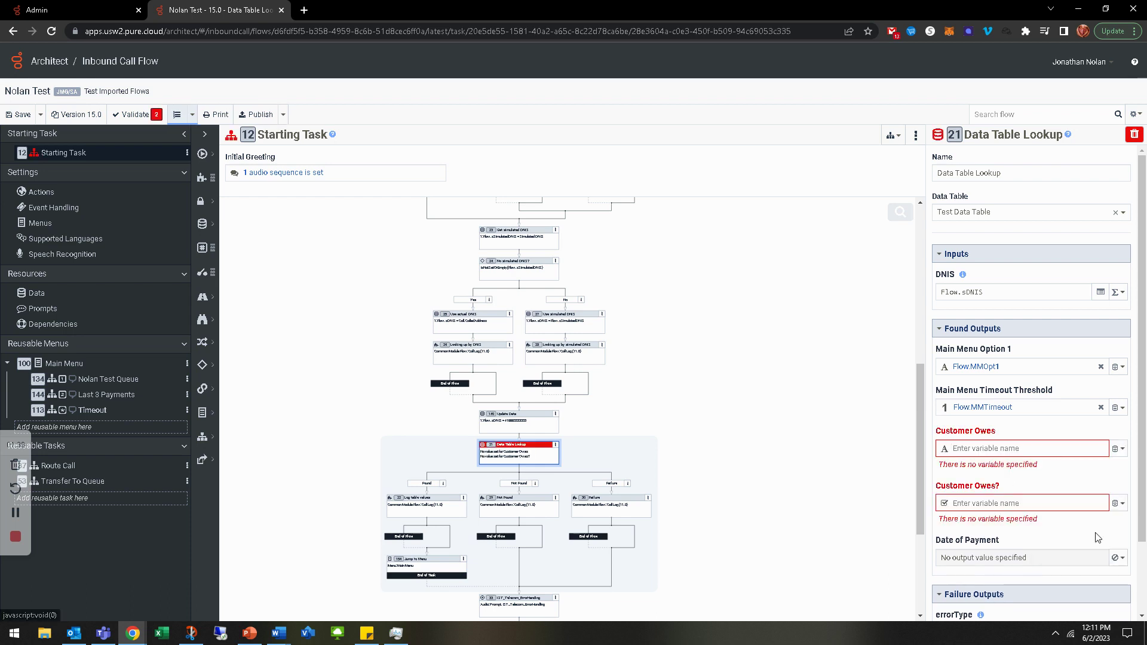
pyautogui.click(1117, 558)
pyautogui.click(1083, 577)
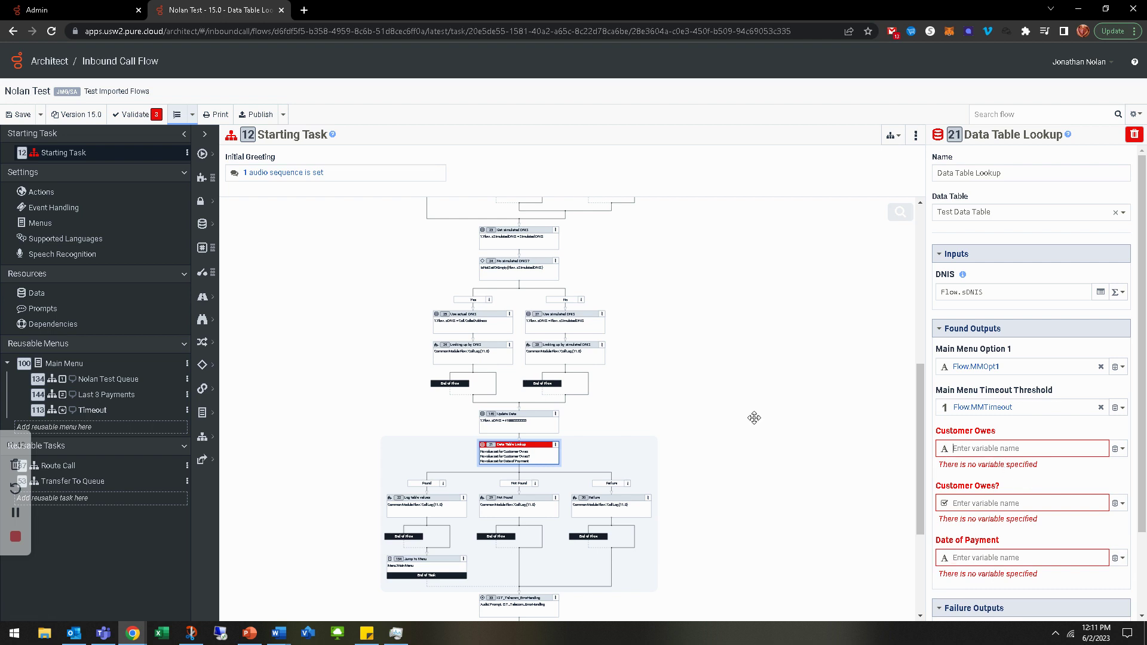
# Store Customer Owes in Flow.OutstandingCredits and Customer Owes? in Flow.CustomerOwesEnabled
pyautogui.write('Flo')
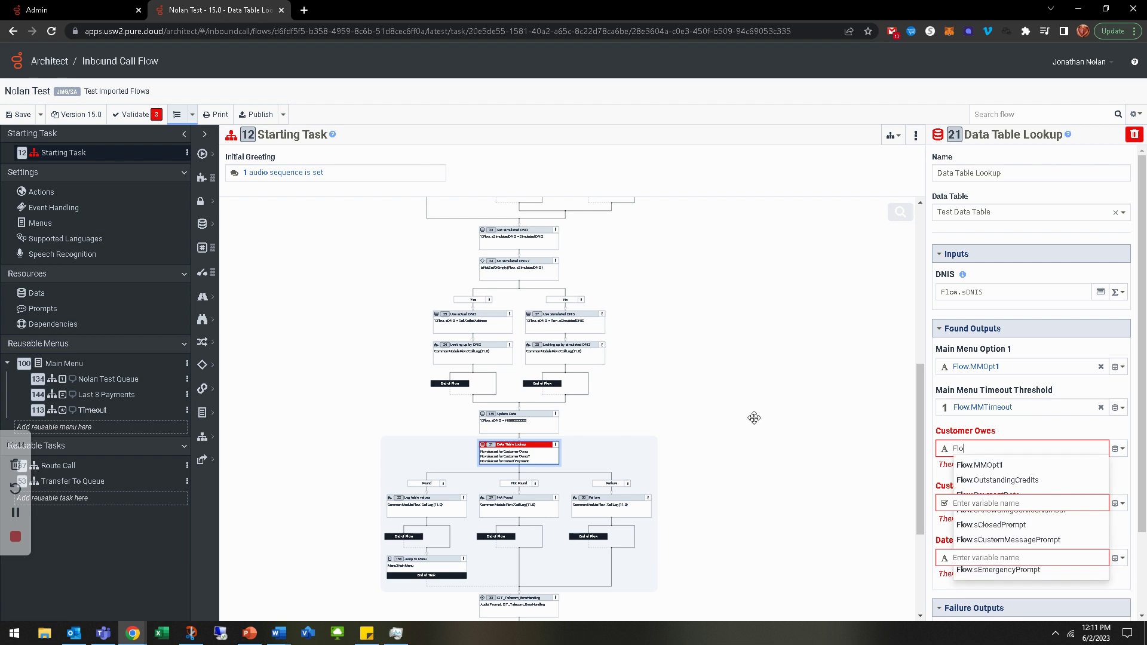
pyautogui.write('w.O')
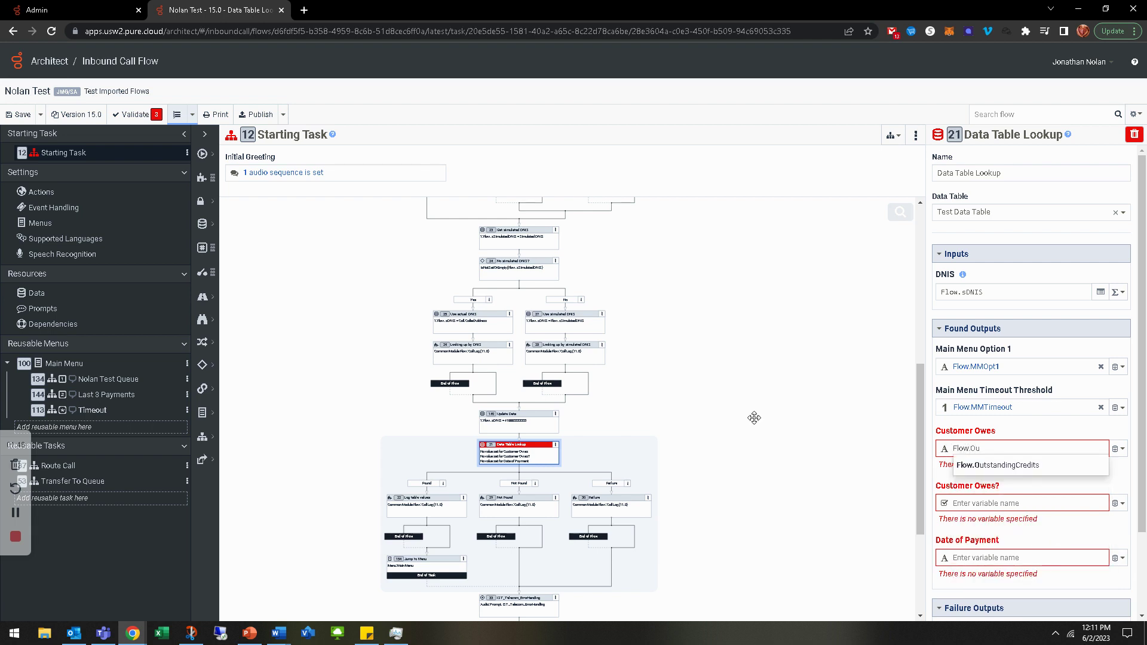
pyautogui.write('u')
pyautogui.press('Down')
pyautogui.press('Return')
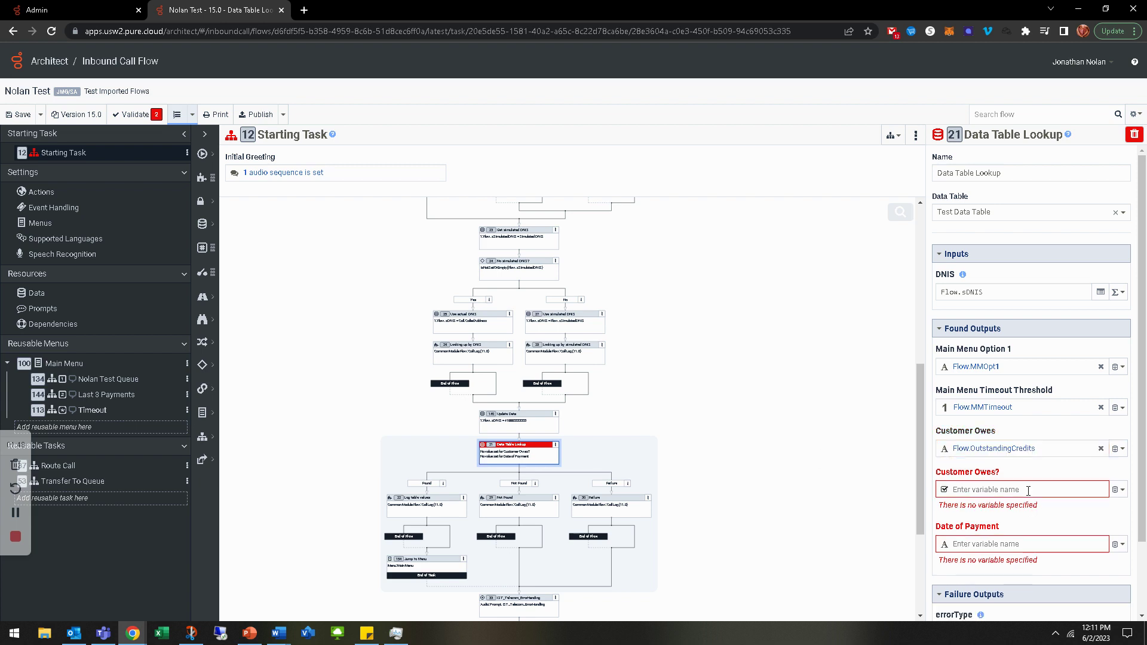
pyautogui.write('F')
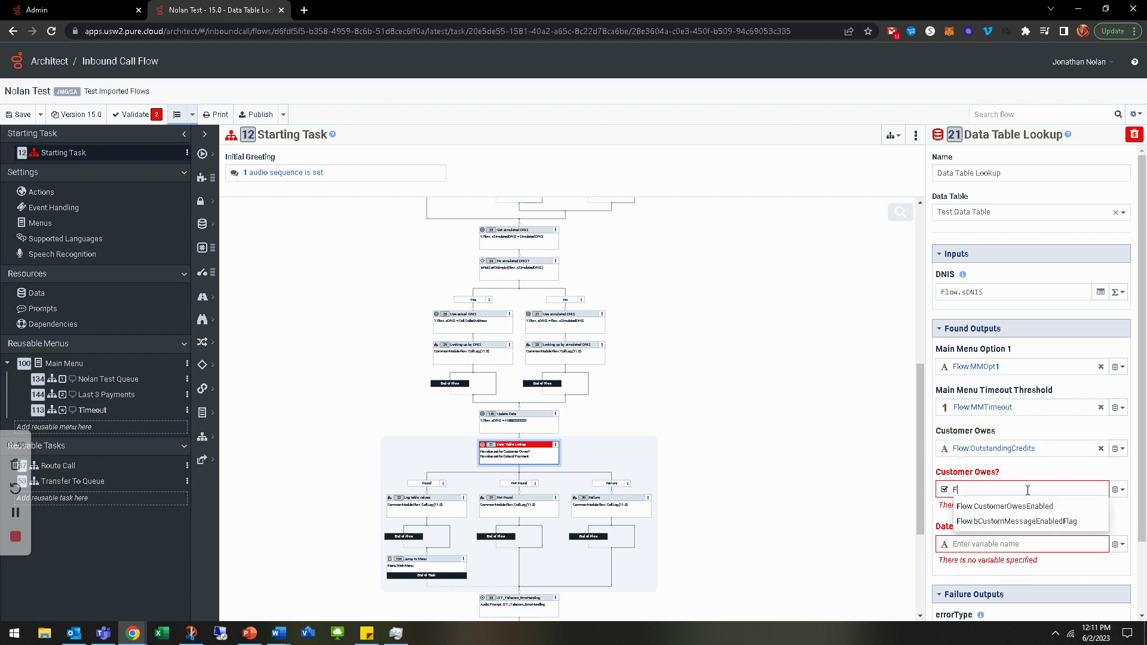
pyautogui.write('low.Customer')
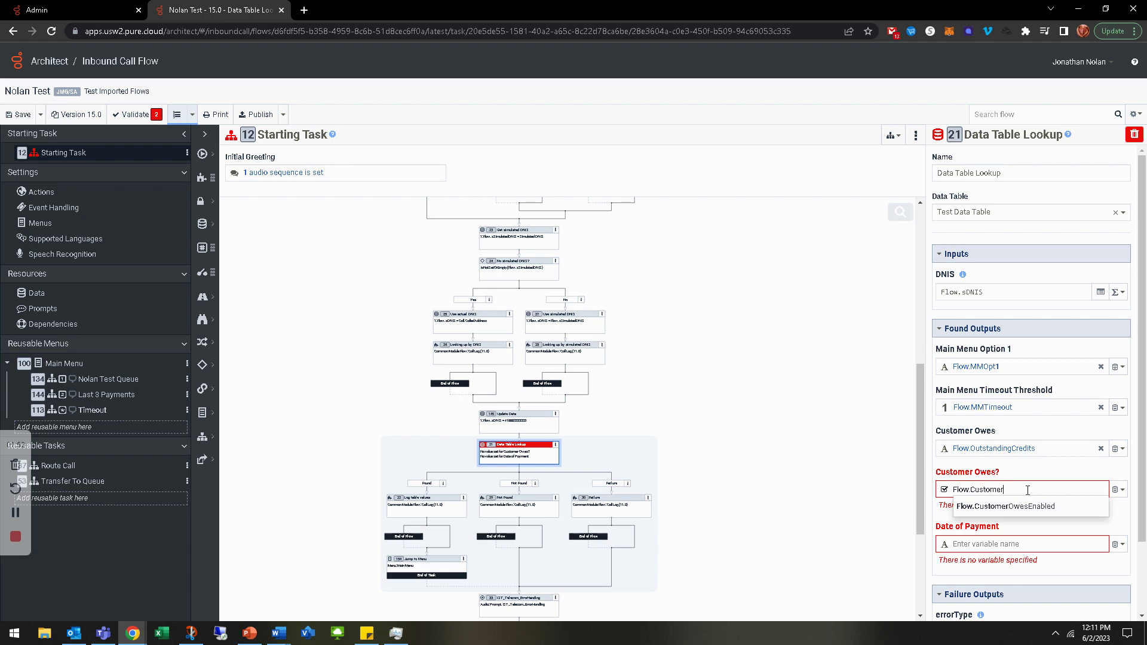
pyautogui.press('Down')
pyautogui.press('Return')
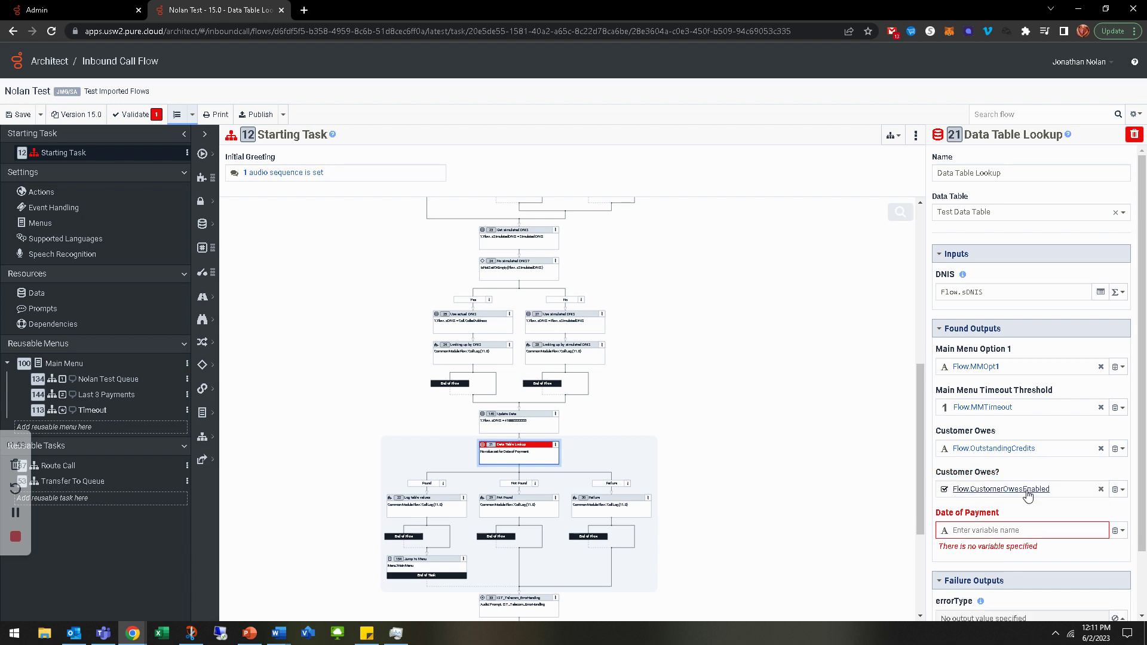
# Store the Date of Payment output in Flow.PaymentDate
pyautogui.click(1038, 531)
pyautogui.click(997, 526)
pyautogui.write('Flow.Payme')
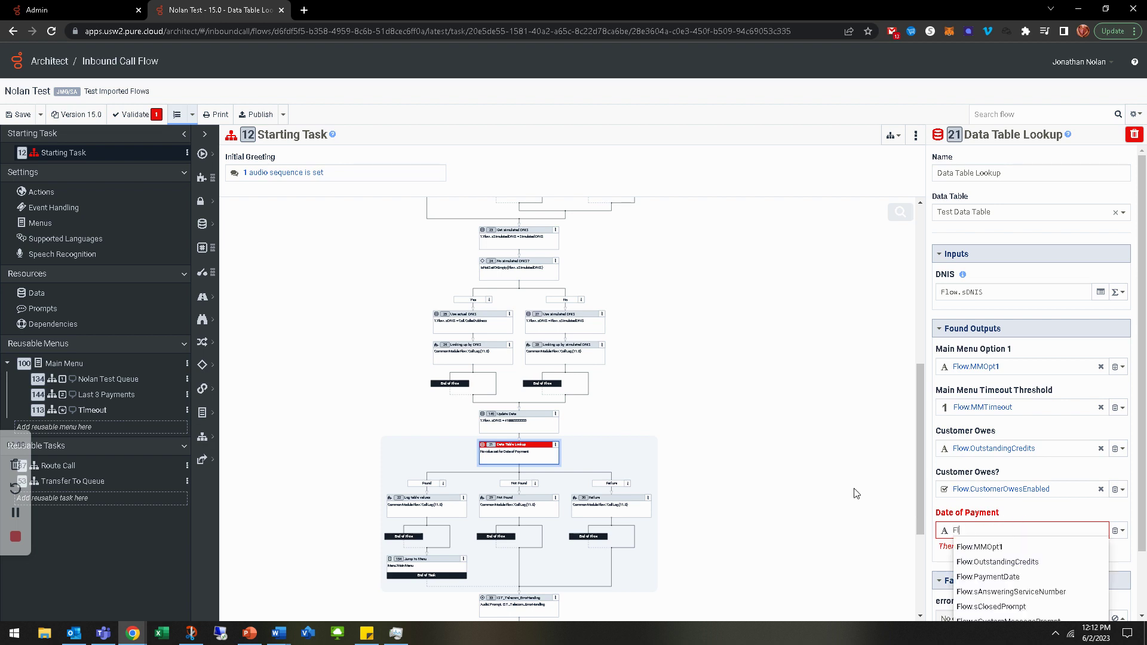
pyautogui.press('Down')
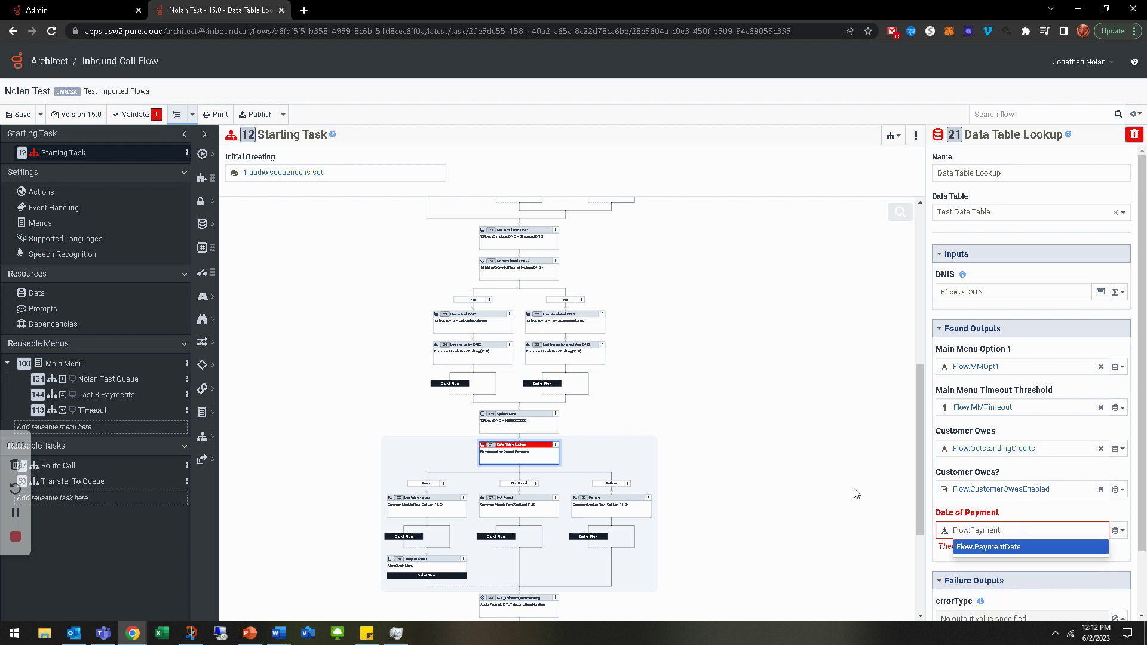
pyautogui.press('Return')
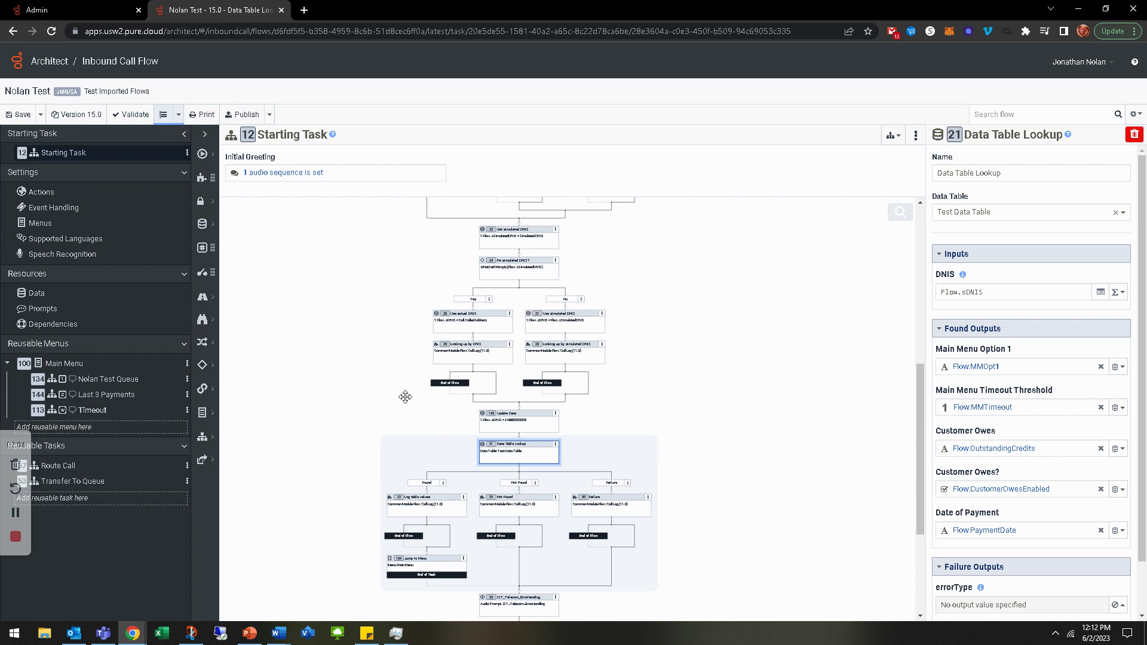
# Open the Nolan Test Queue menu choice's task and bring up the Toolbox's Logical actions below Start
pyautogui.scroll(-2, 398, 411)
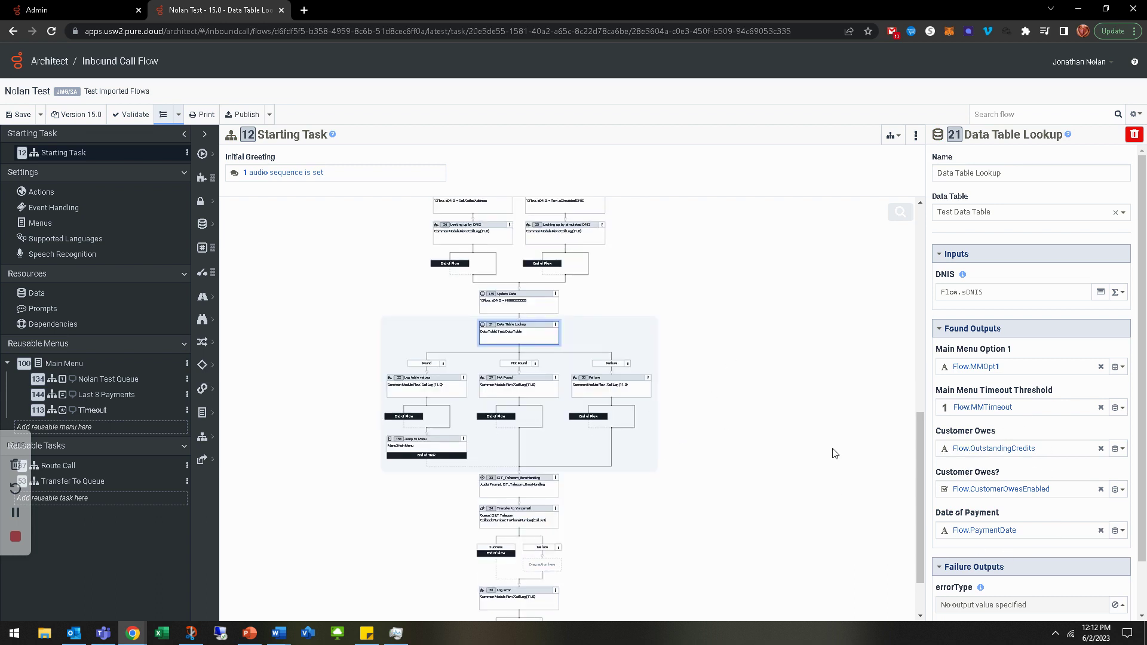
pyautogui.click(99, 382)
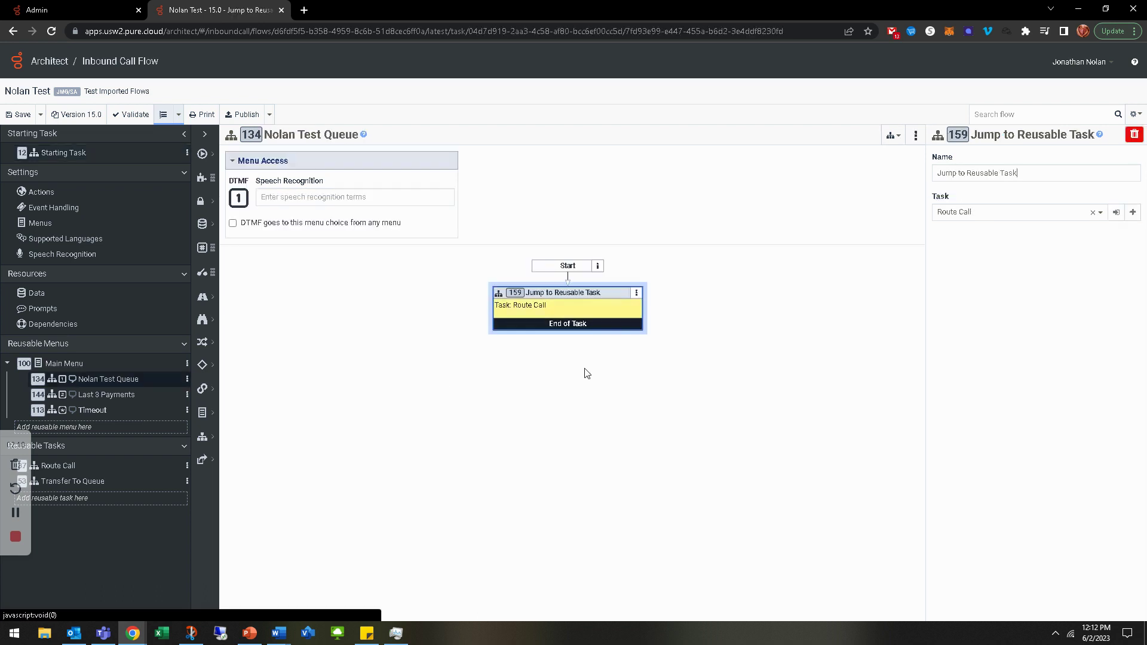
pyautogui.rightClick(567, 285)
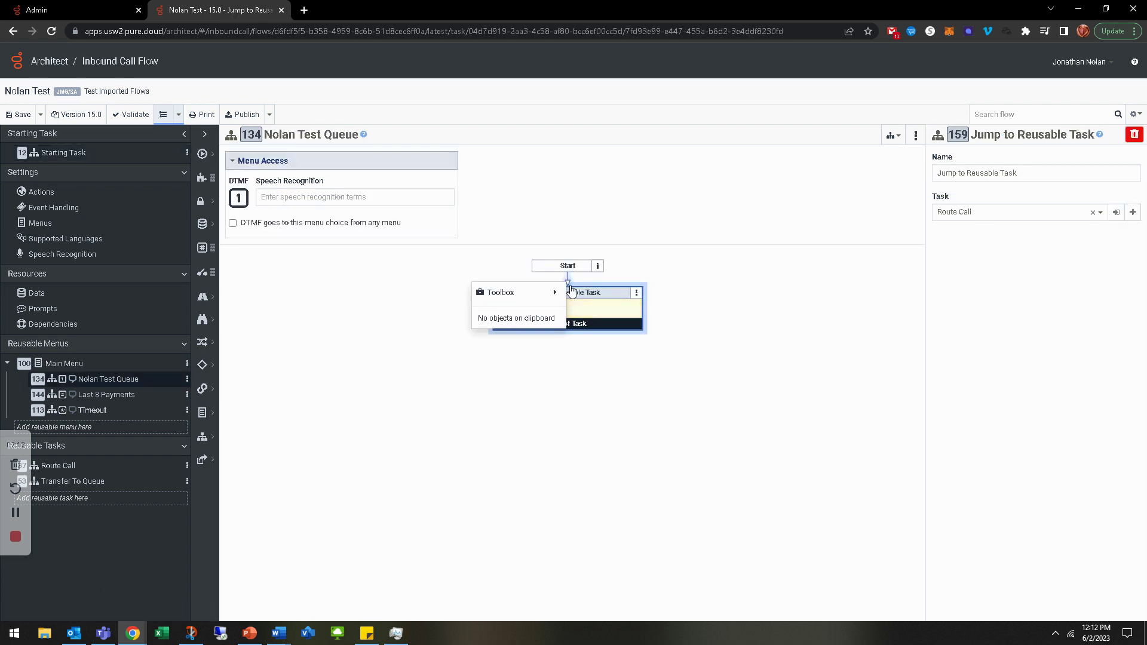
pyautogui.moveTo(545, 295)
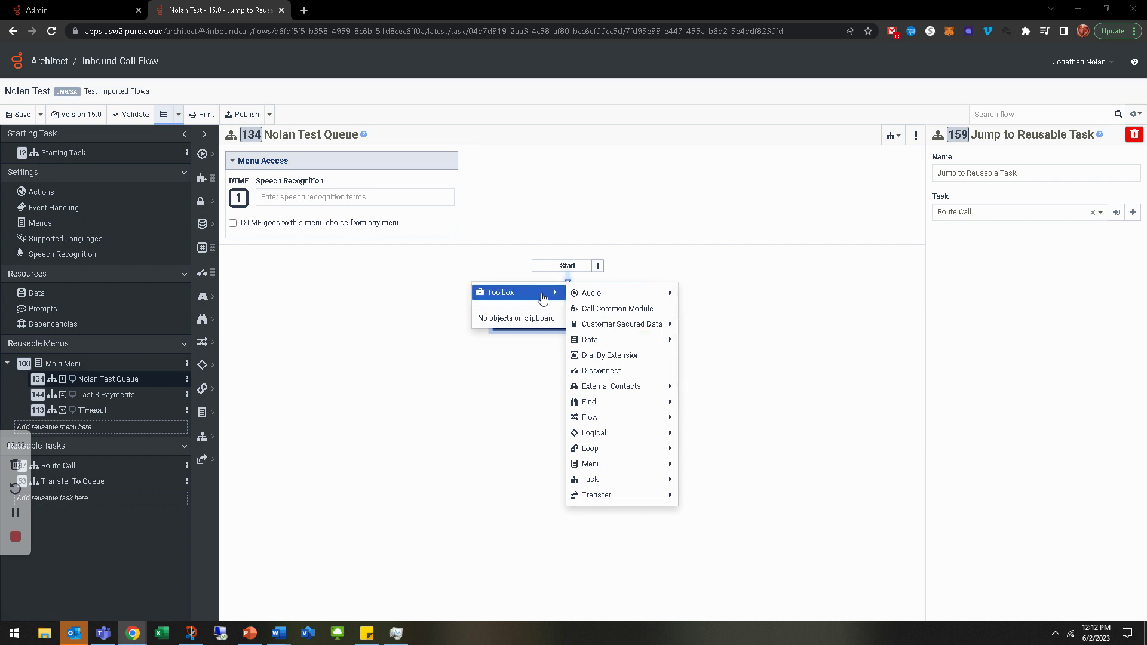
pyautogui.moveTo(621, 296)
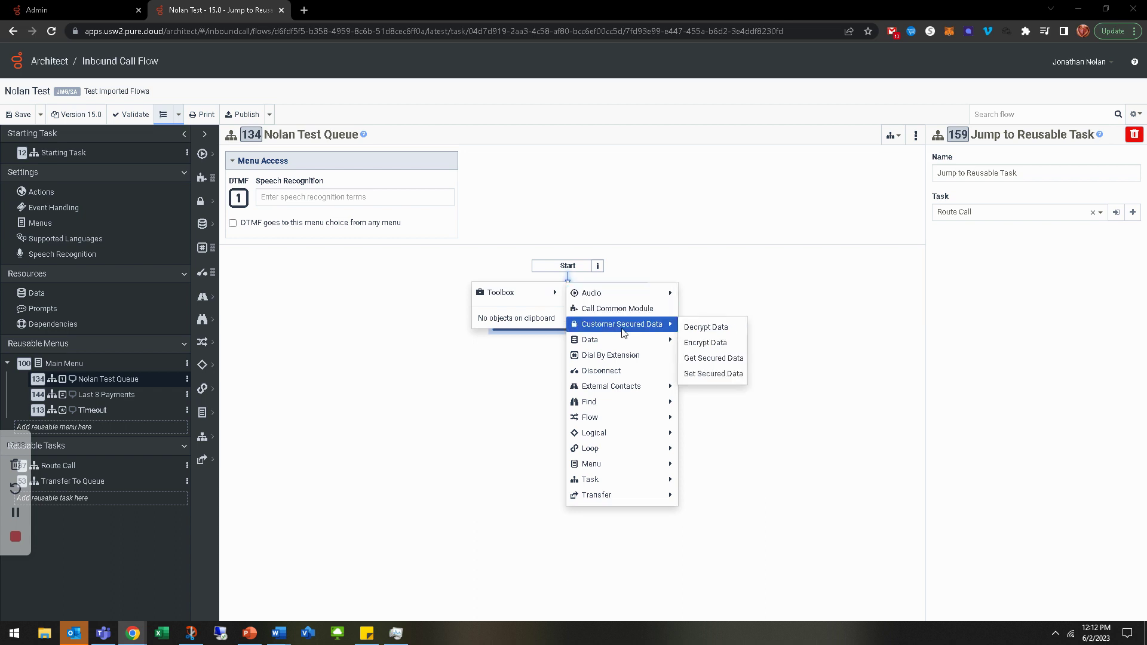
# Insert a Decision before the Route Call jump, with its Expression in expression mode
pyautogui.moveTo(630, 422)
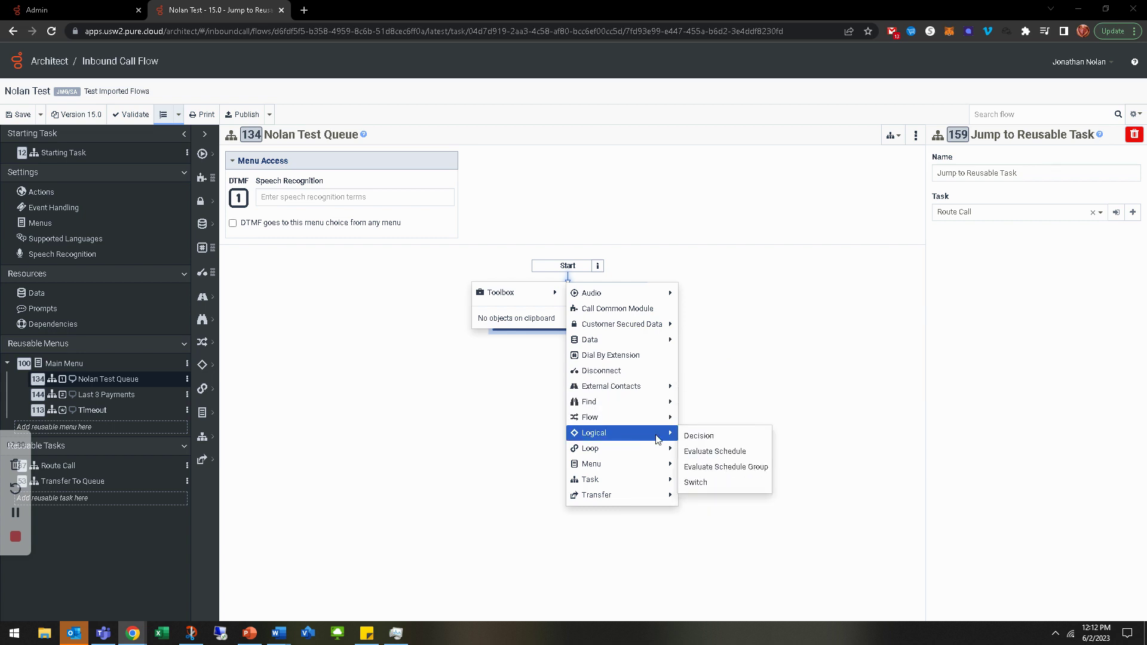
pyautogui.click(693, 435)
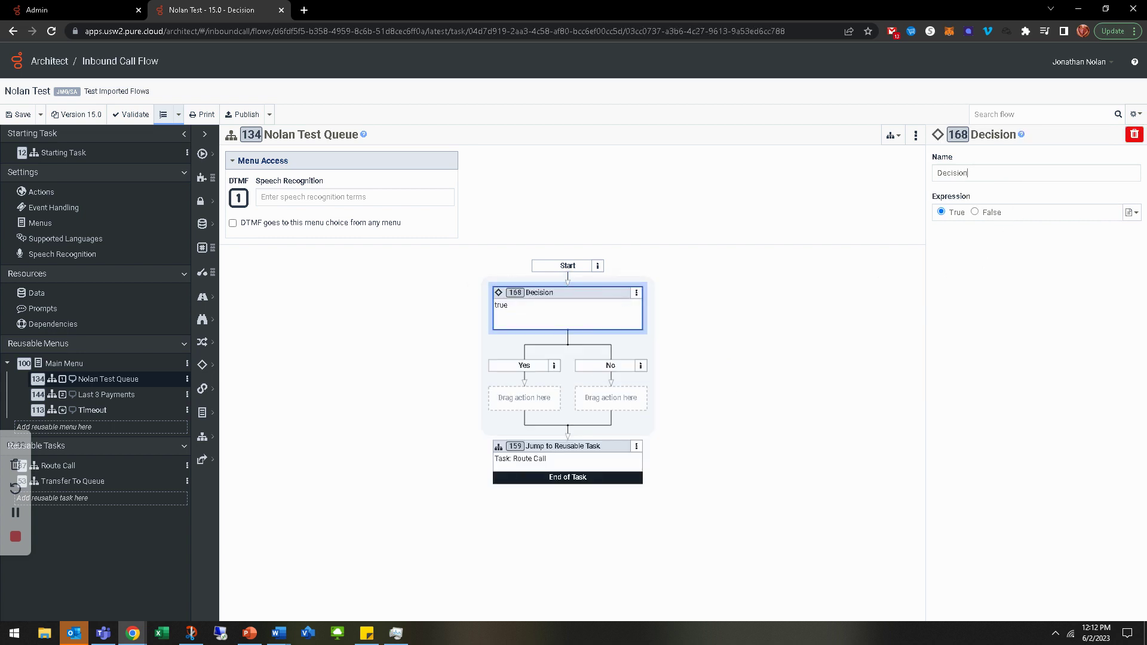
pyautogui.click(1131, 213)
pyautogui.click(1091, 244)
# Set the Decision to Flow.CustomerOwesEnabled == true and move the Route Call jump into its No branch
pyautogui.doubleClick(984, 213)
pyautogui.write('Flow.Customer')
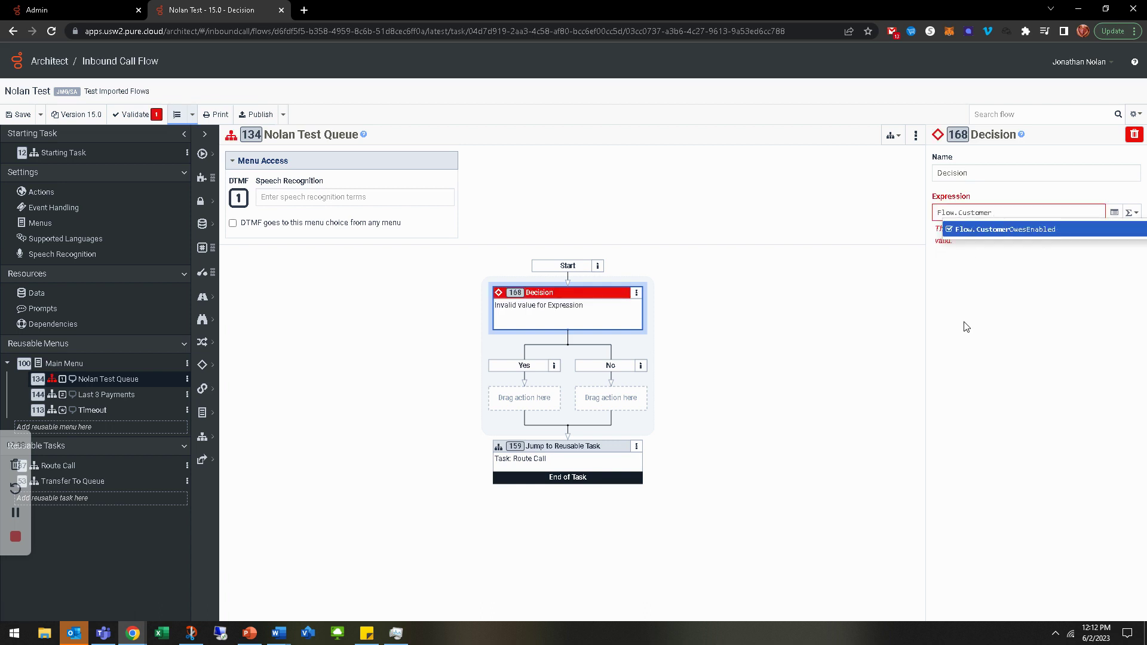
pyautogui.press('Return')
pyautogui.write('== ')
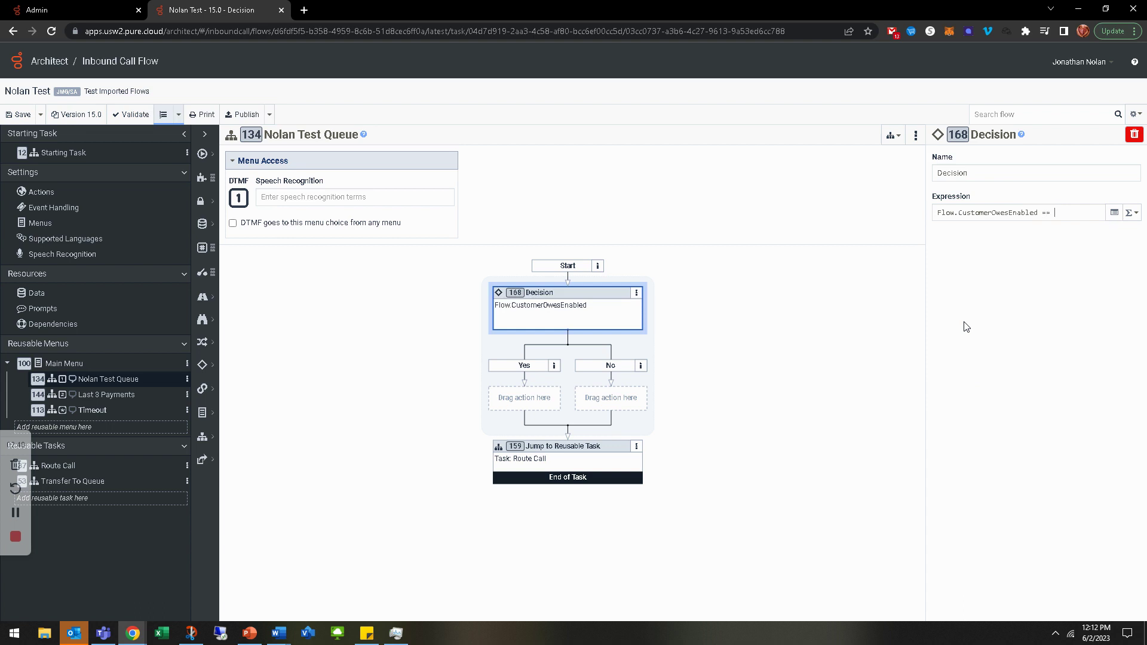
pyautogui.write('true')
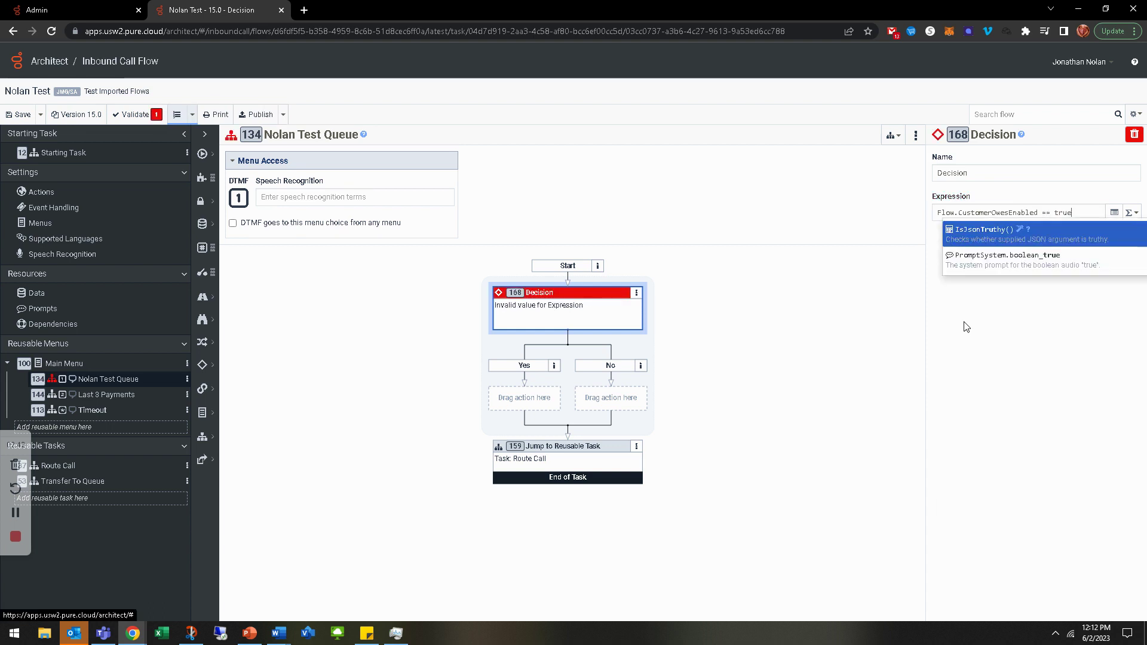
pyautogui.press('Down')
pyautogui.press('Return')
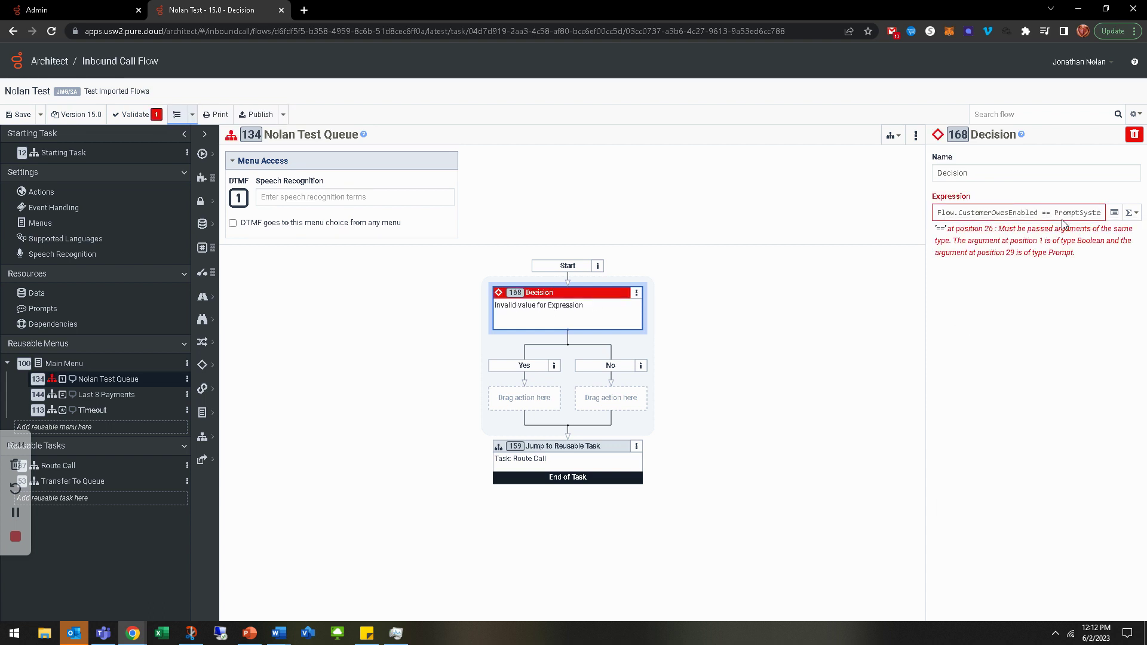
pyautogui.doubleClick(1061, 214)
pyautogui.press('BackSpace')
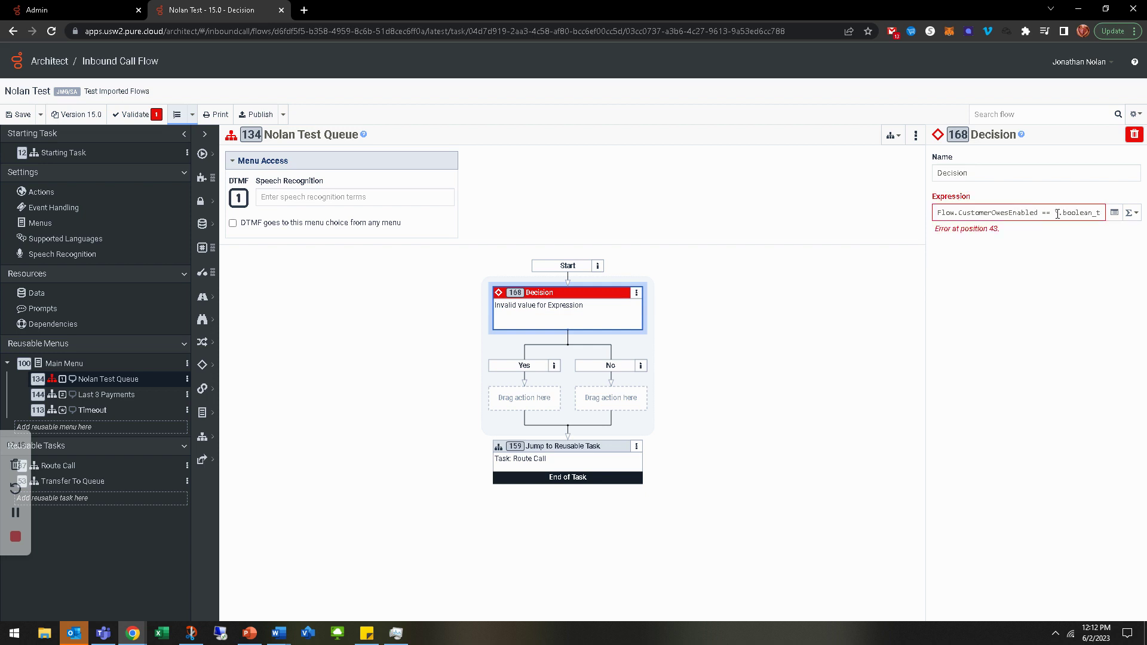
pyautogui.hotkey('shift', 'End')
pyautogui.write('tr')
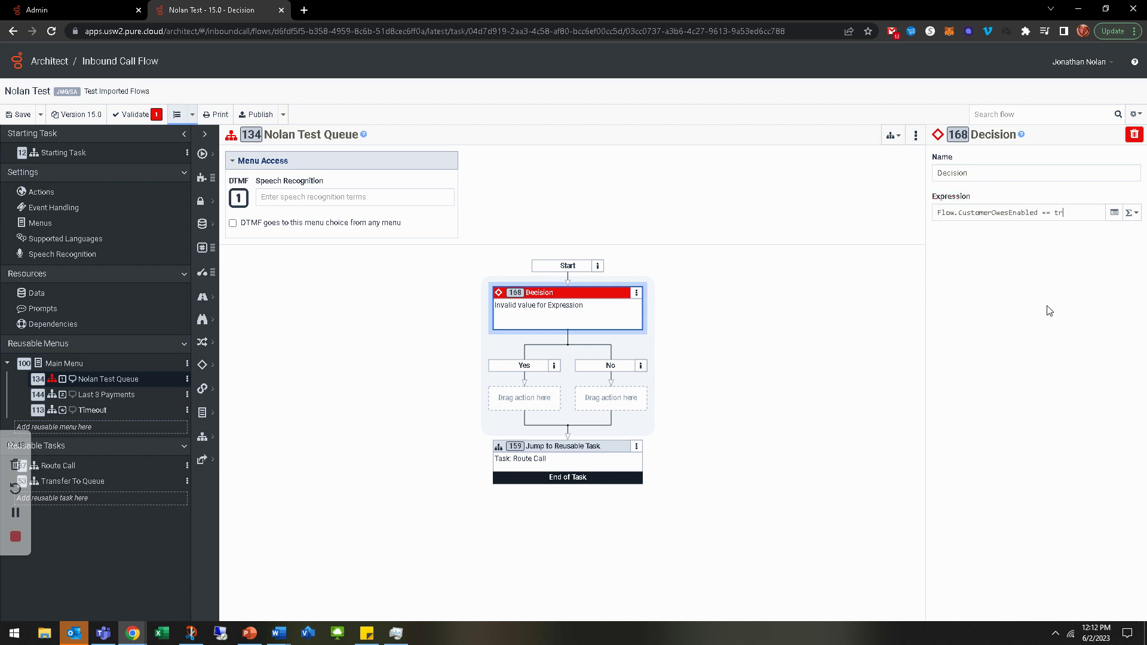
pyautogui.write('ue')
pyautogui.press('Return')
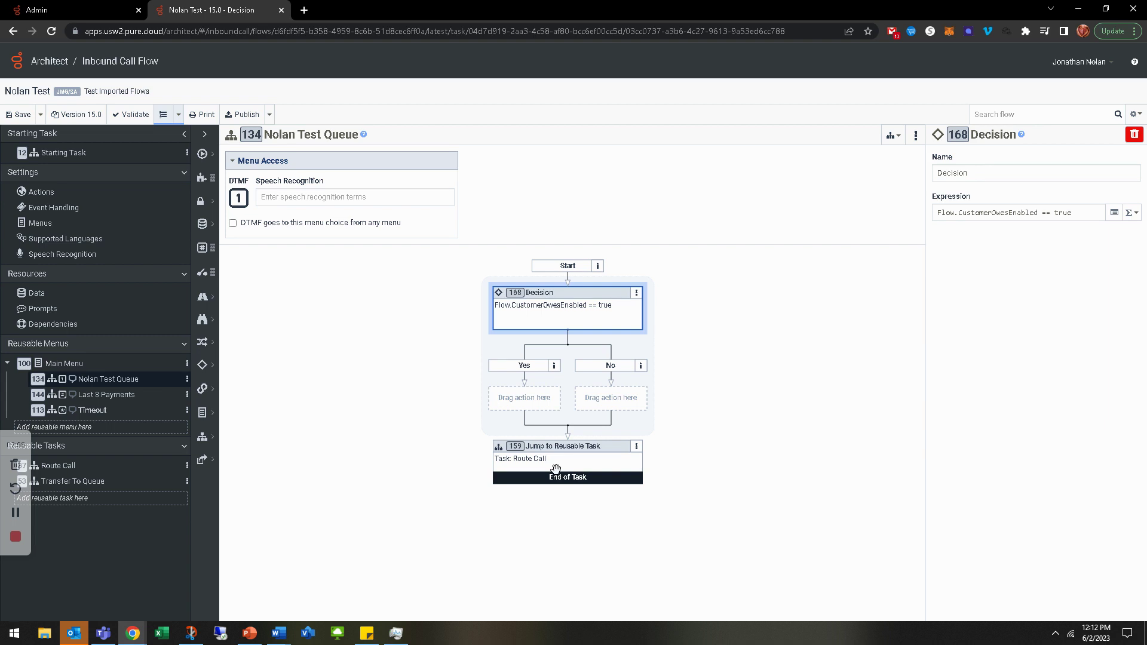
pyautogui.moveTo(556, 469); pyautogui.dragTo(613, 399)
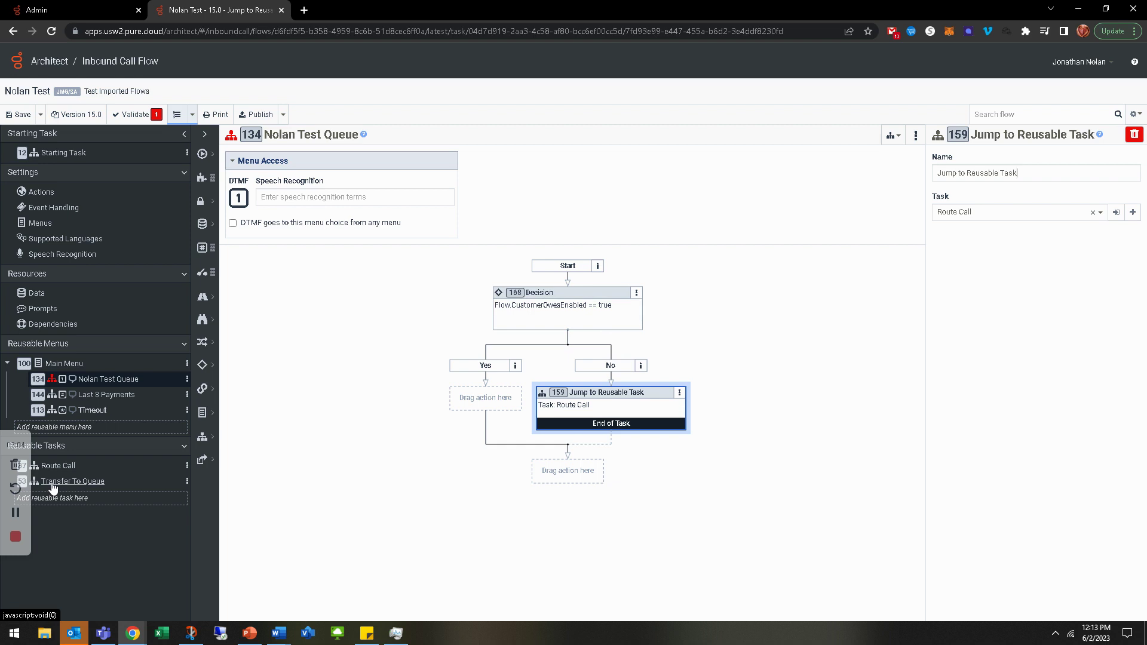
# Add an Update Data action to the Decision's Yes branch and list its collection statement types
pyautogui.rightClick(501, 404)
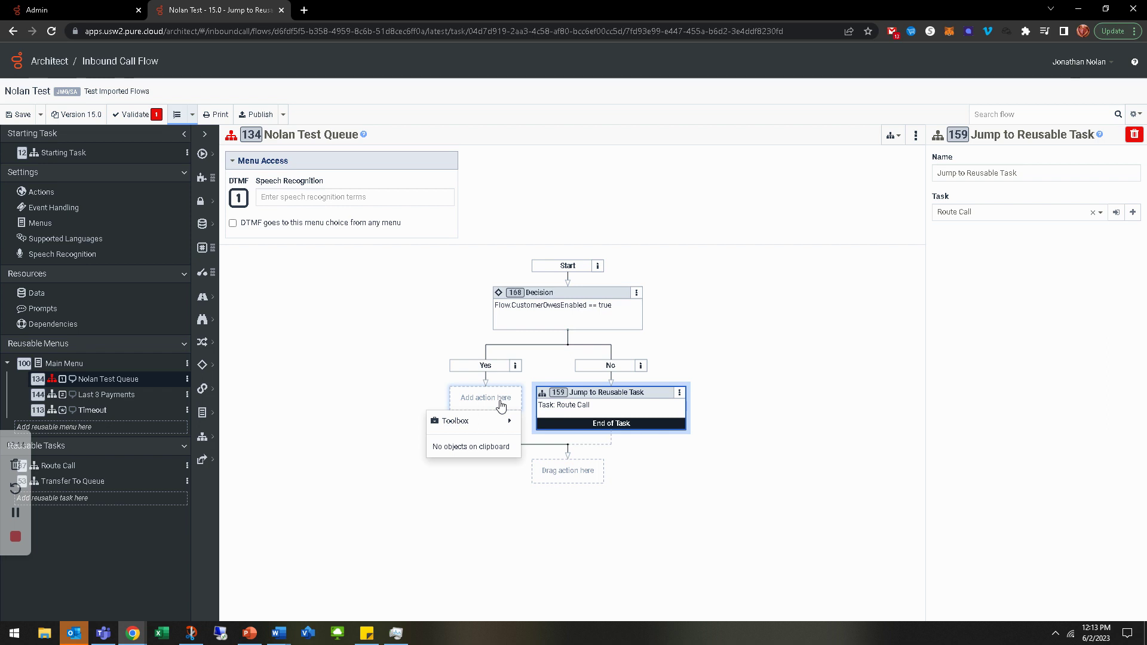
pyautogui.moveTo(472, 421)
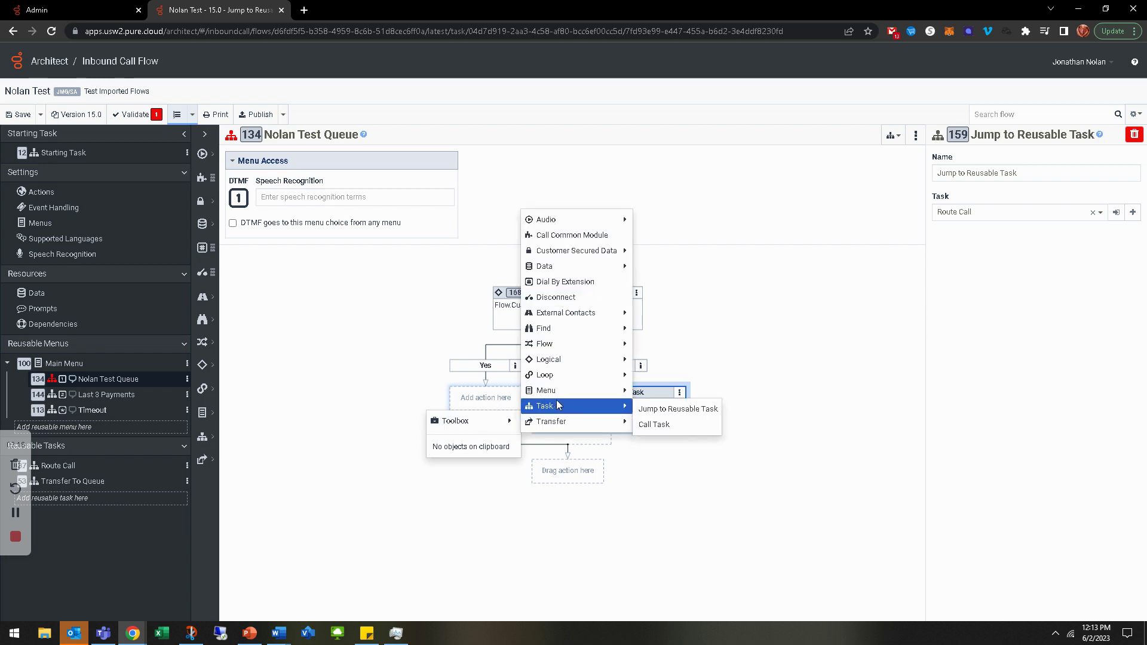
pyautogui.moveTo(565, 266)
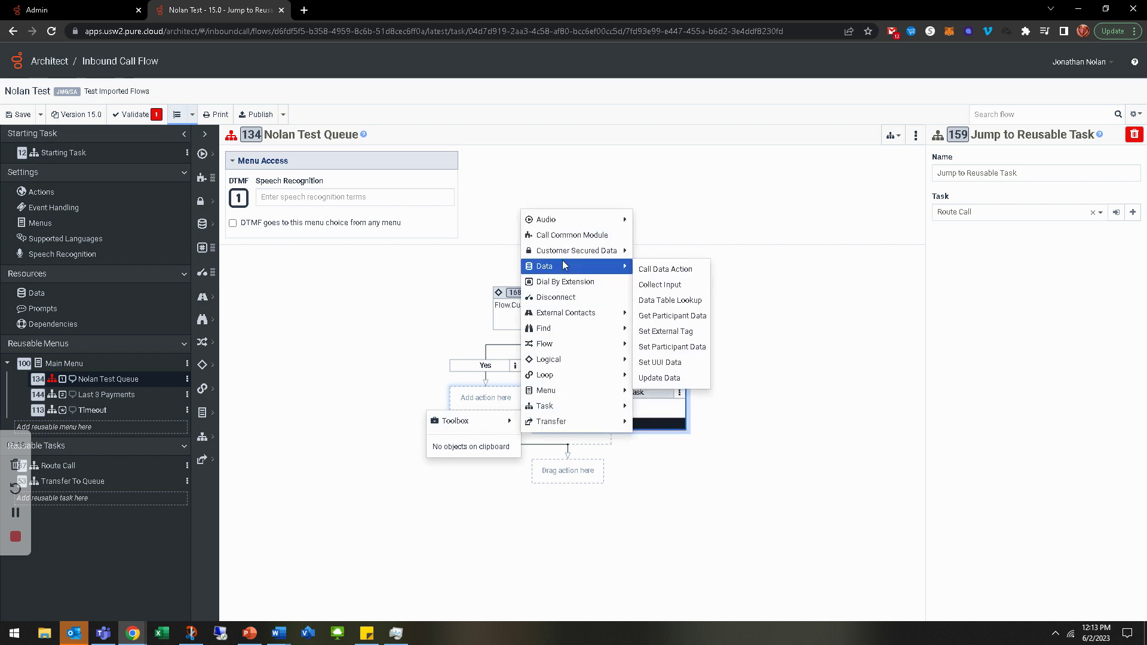
pyautogui.click(678, 378)
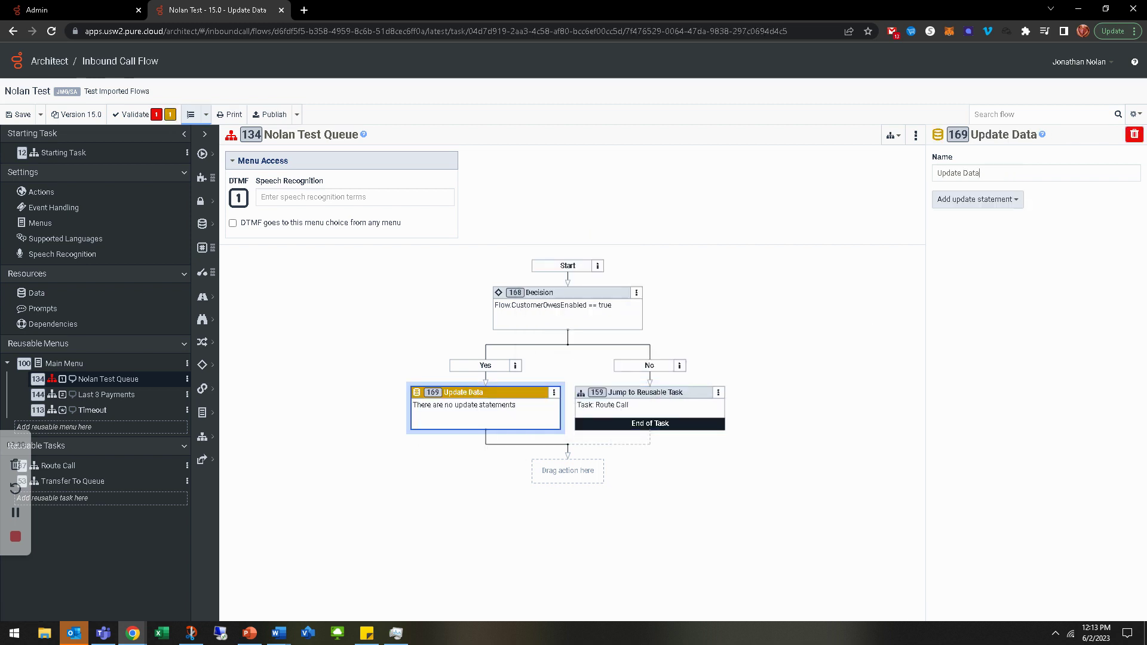
pyautogui.click(1004, 200)
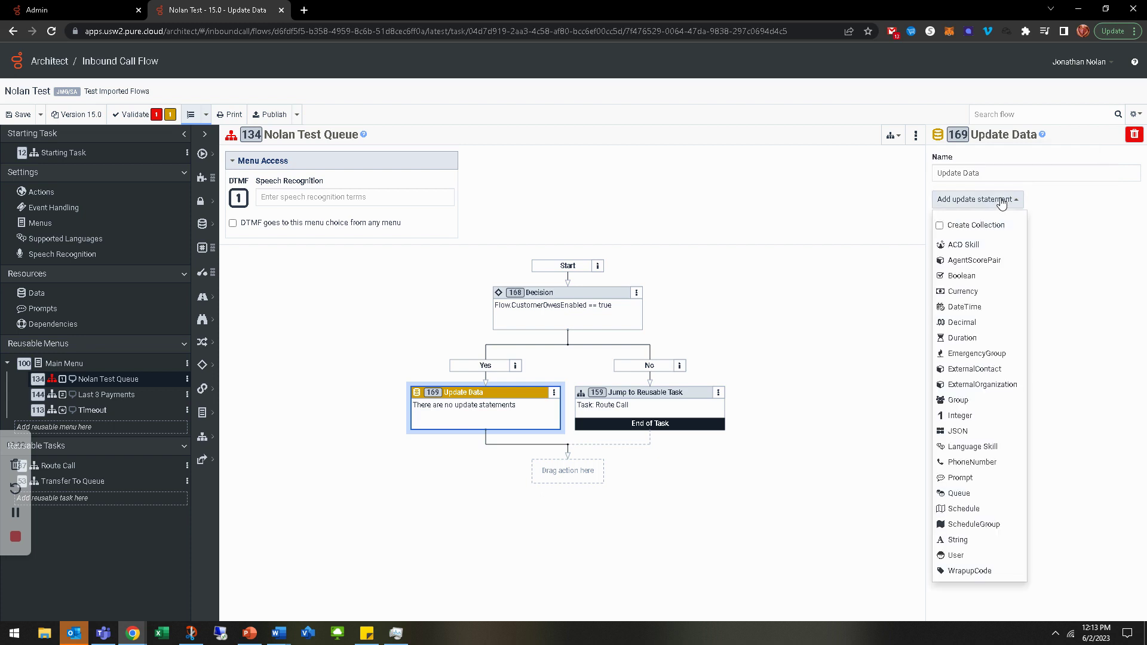
pyautogui.click(954, 231)
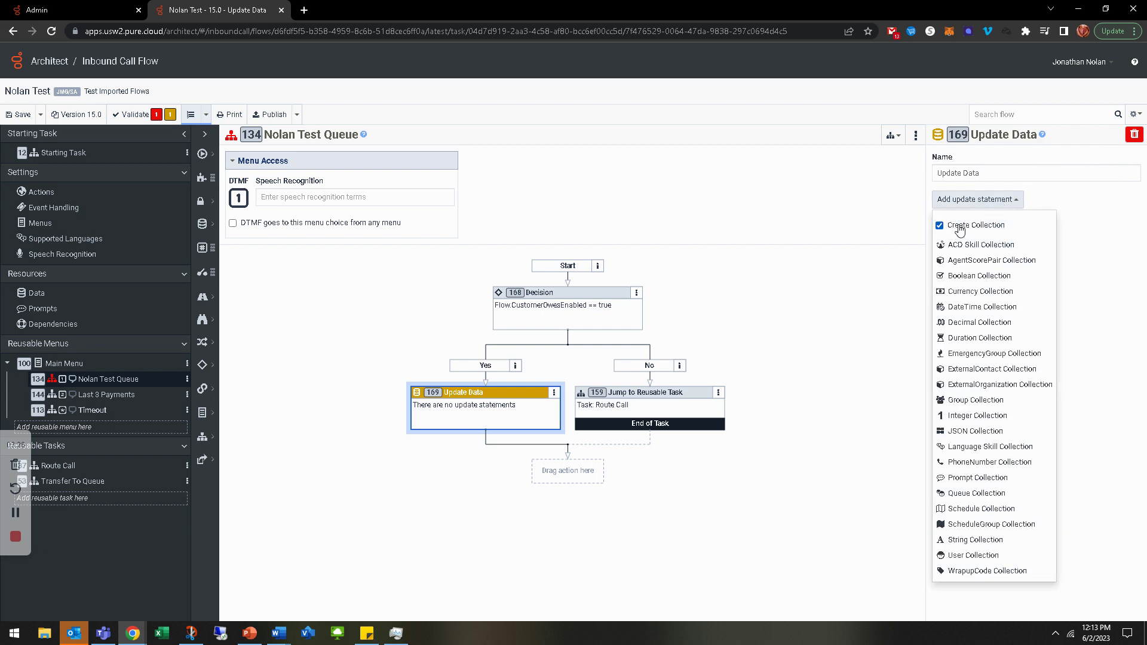
# Add a String Collection statement for Flow.CreditCollection with an expression value
pyautogui.click(976, 540)
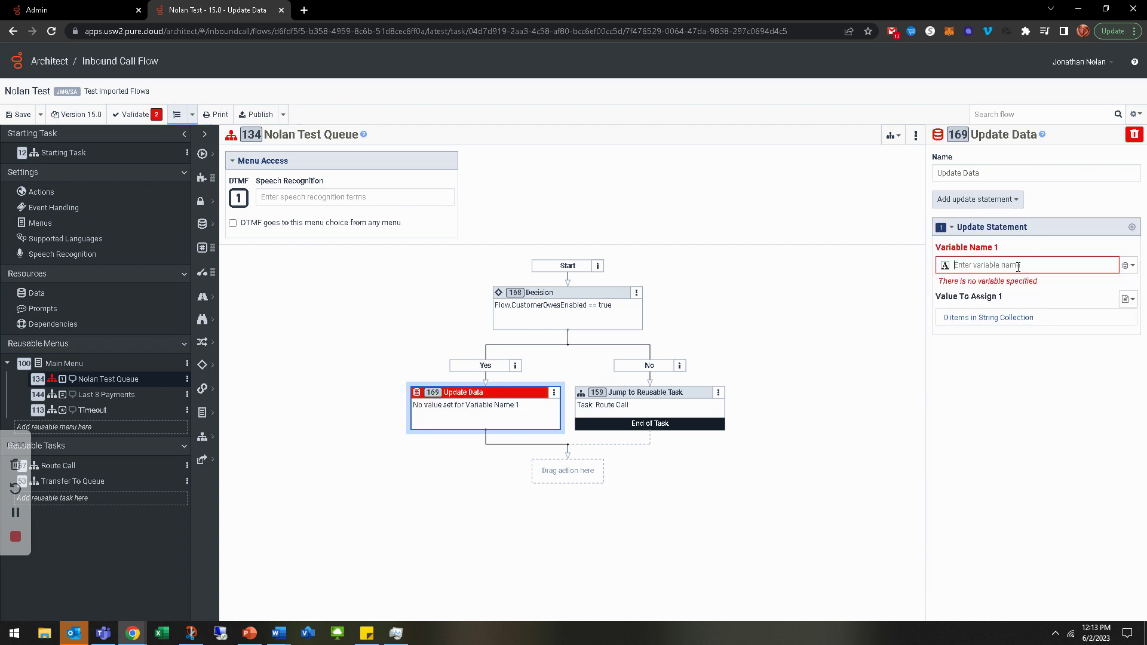
pyautogui.write('Flow.Cre')
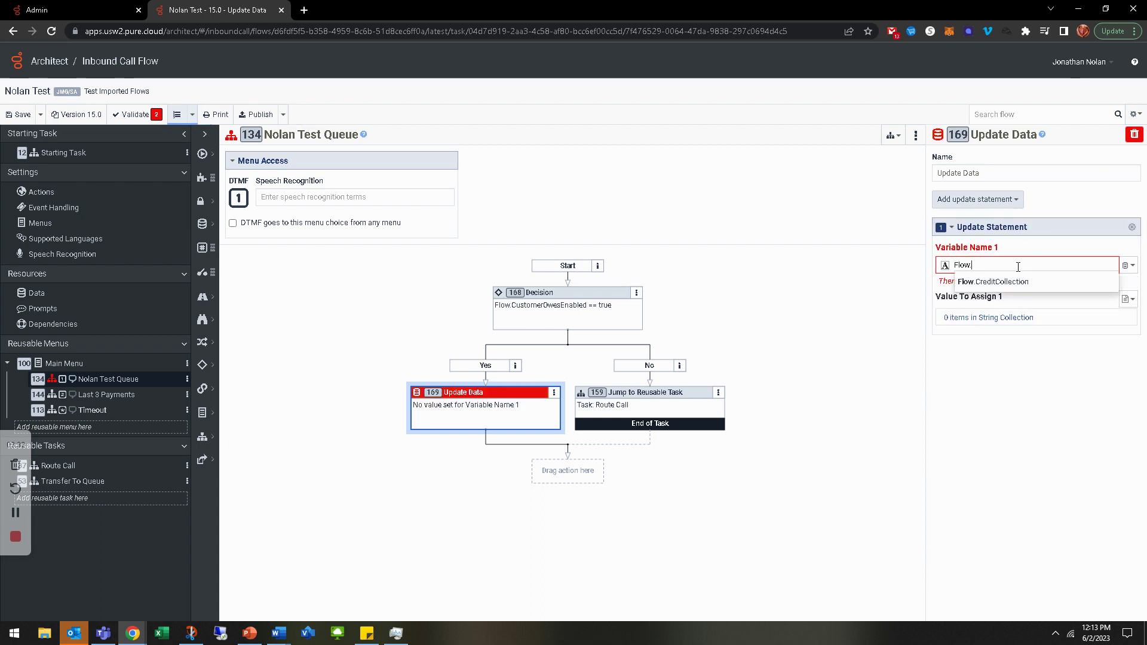
pyautogui.click(1010, 281)
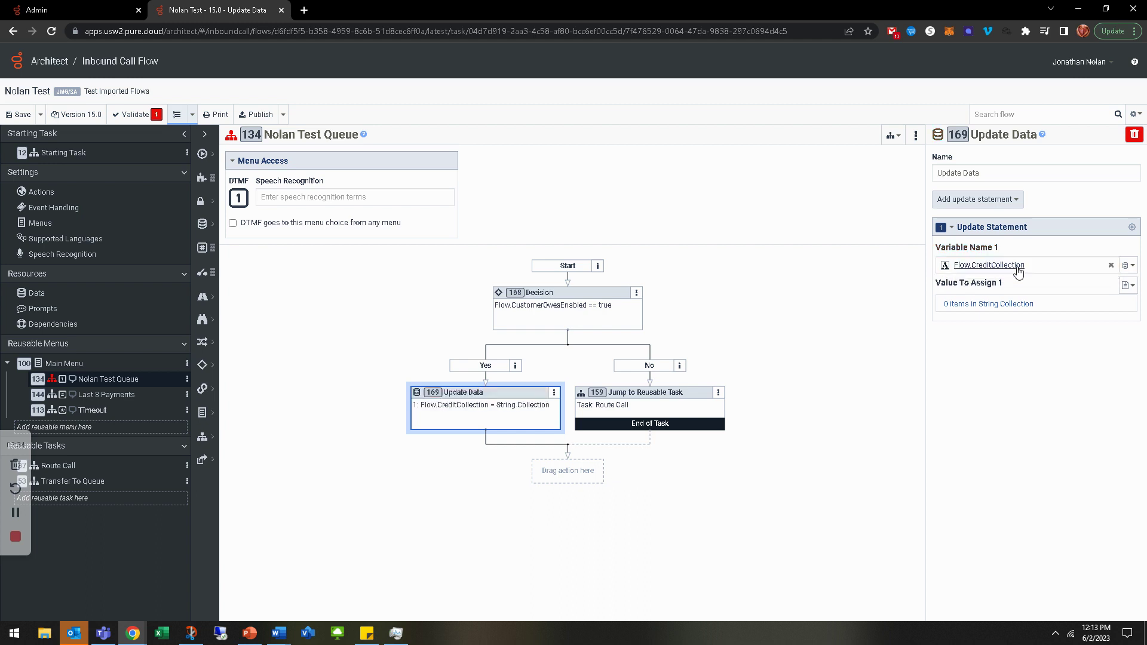
pyautogui.click(1127, 286)
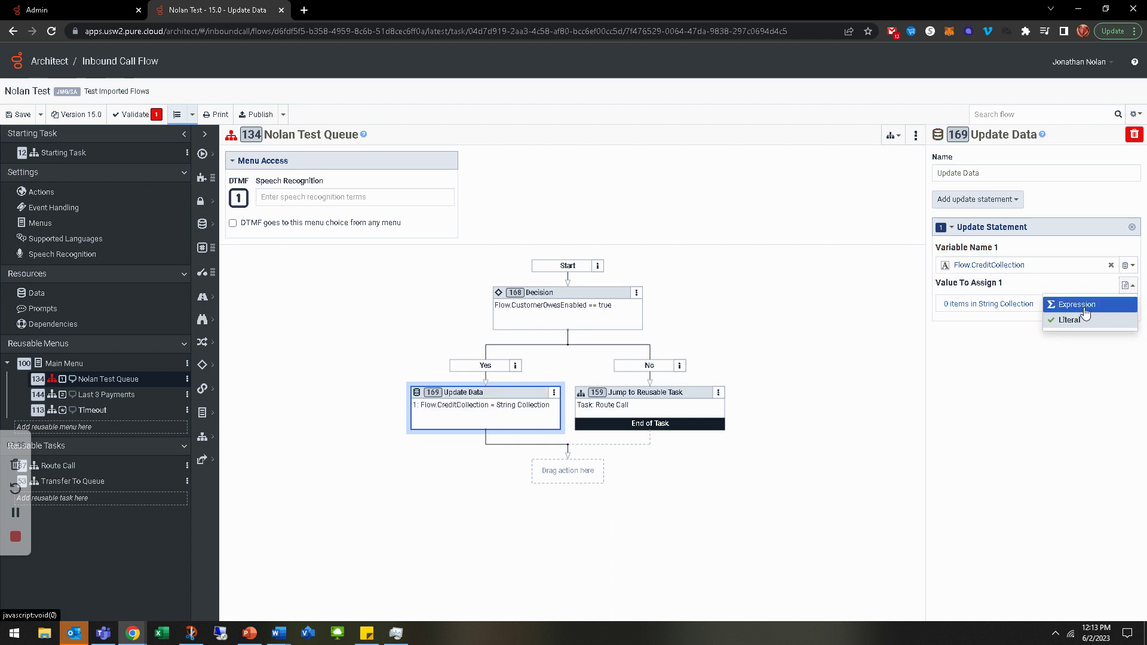
pyautogui.click(1084, 306)
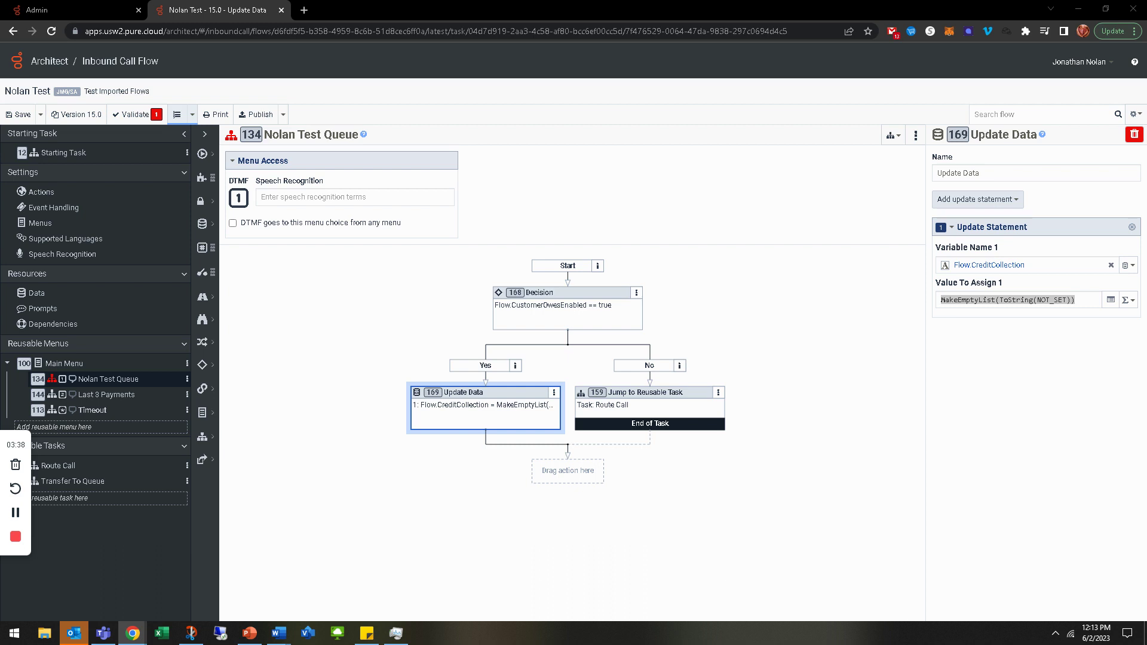
# Enter the value expression Split(Flow.OutstandingCredits, "|")
pyautogui.click(1009, 300)
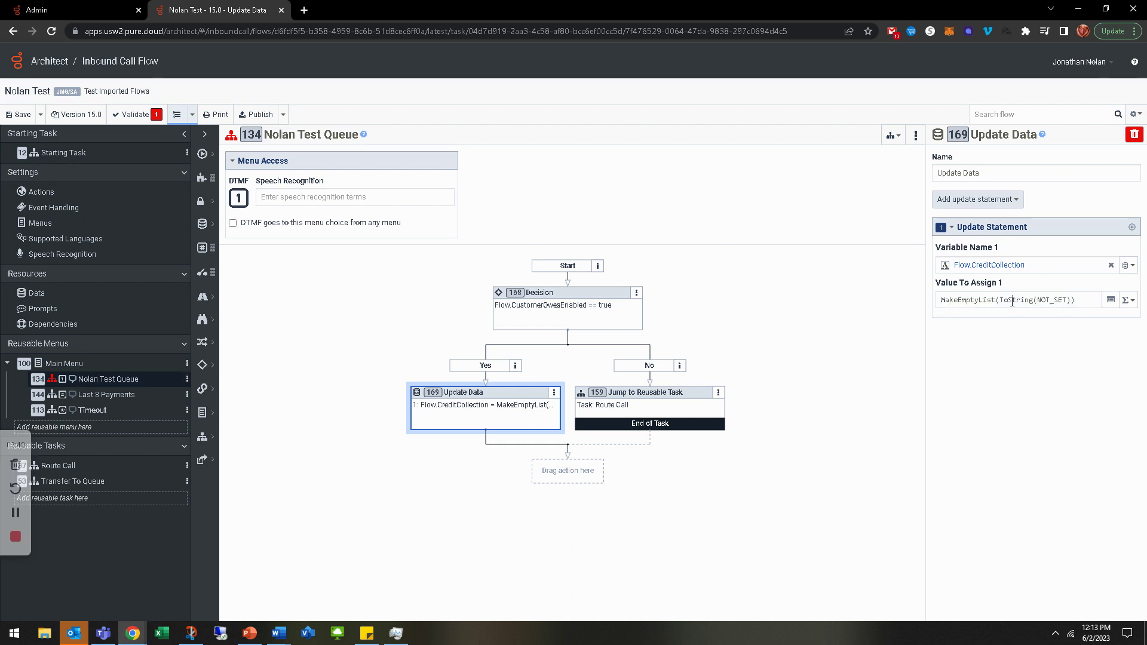
pyautogui.moveTo(1065, 312); pyautogui.dragTo(905, 302)
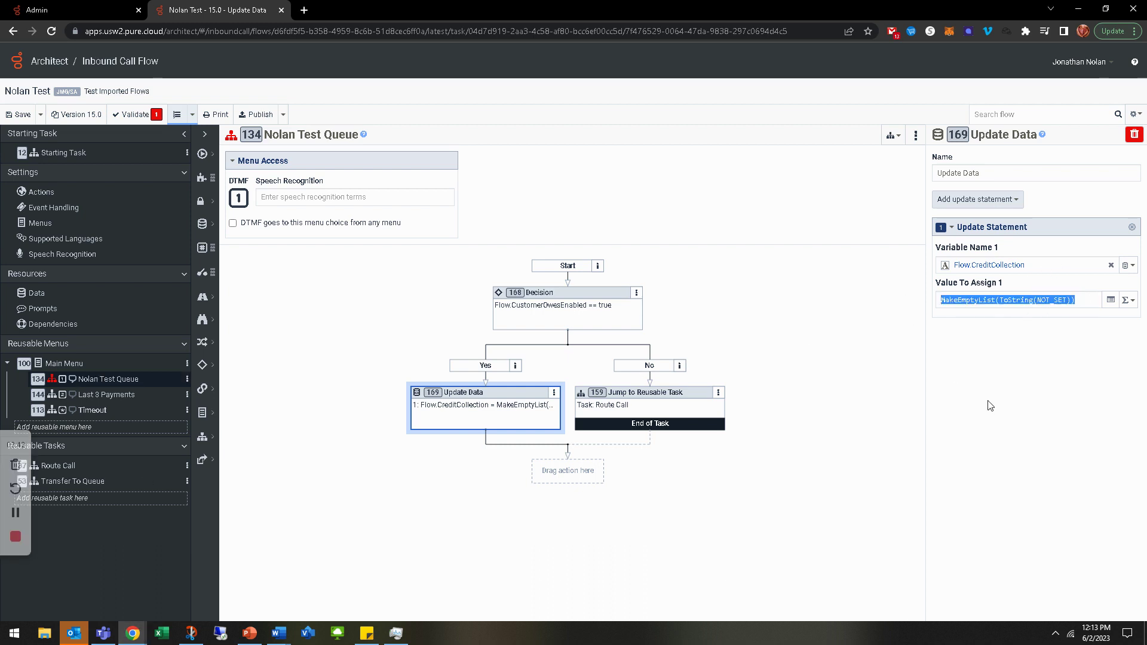
pyautogui.write('split')
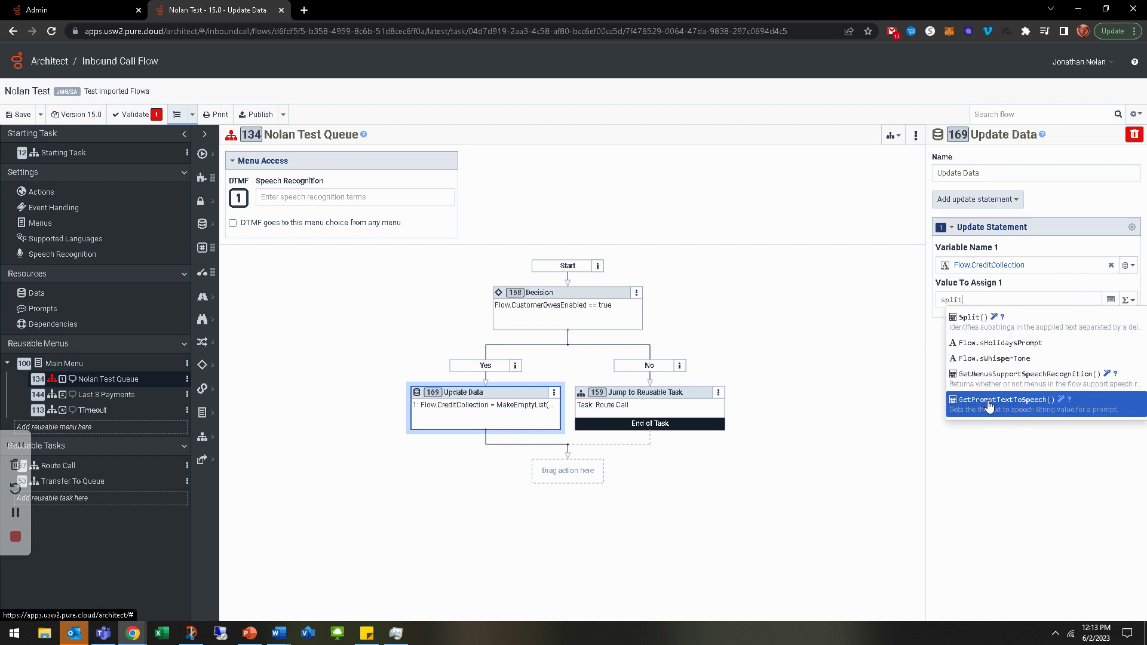
pyautogui.press('Return')
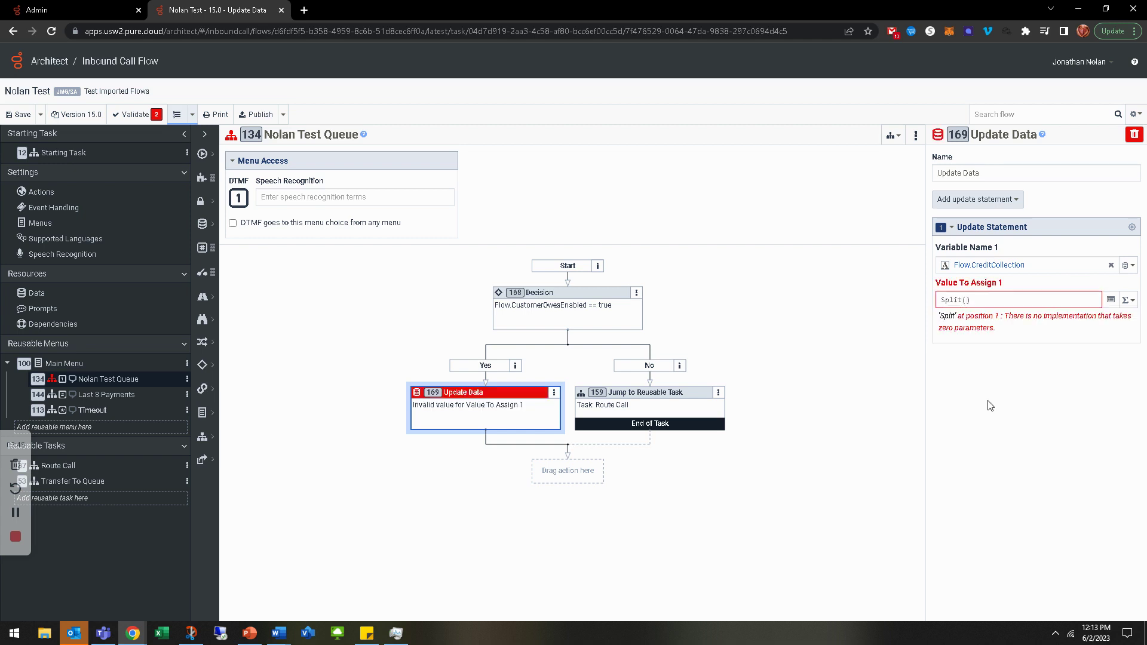
pyautogui.write('Flow.ou')
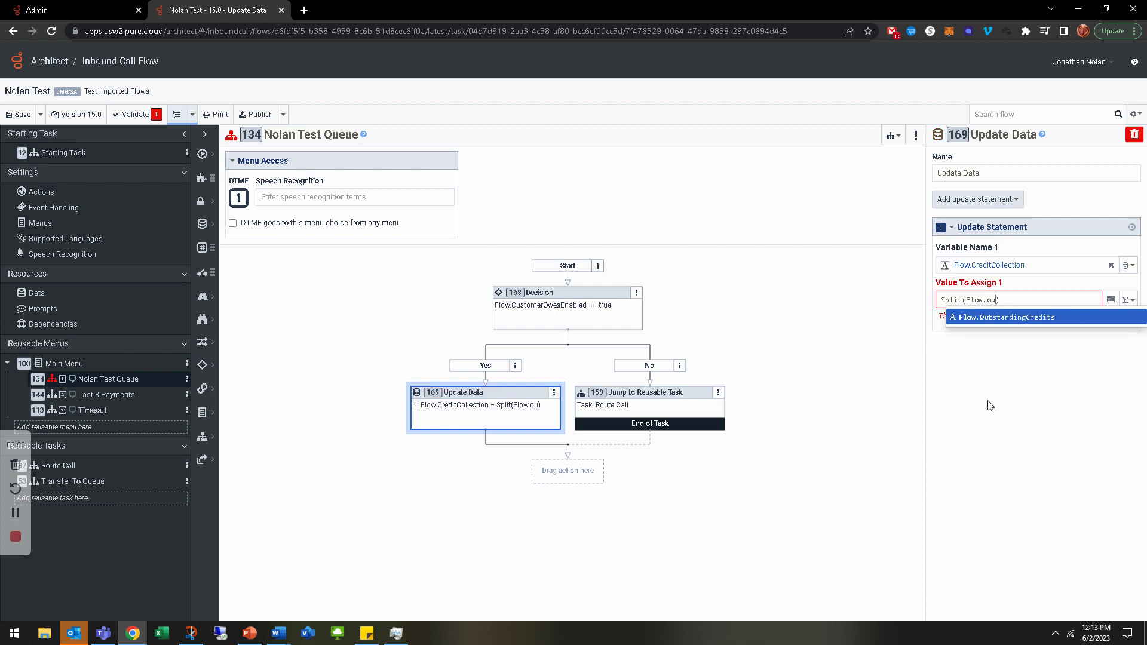
pyautogui.press('Return')
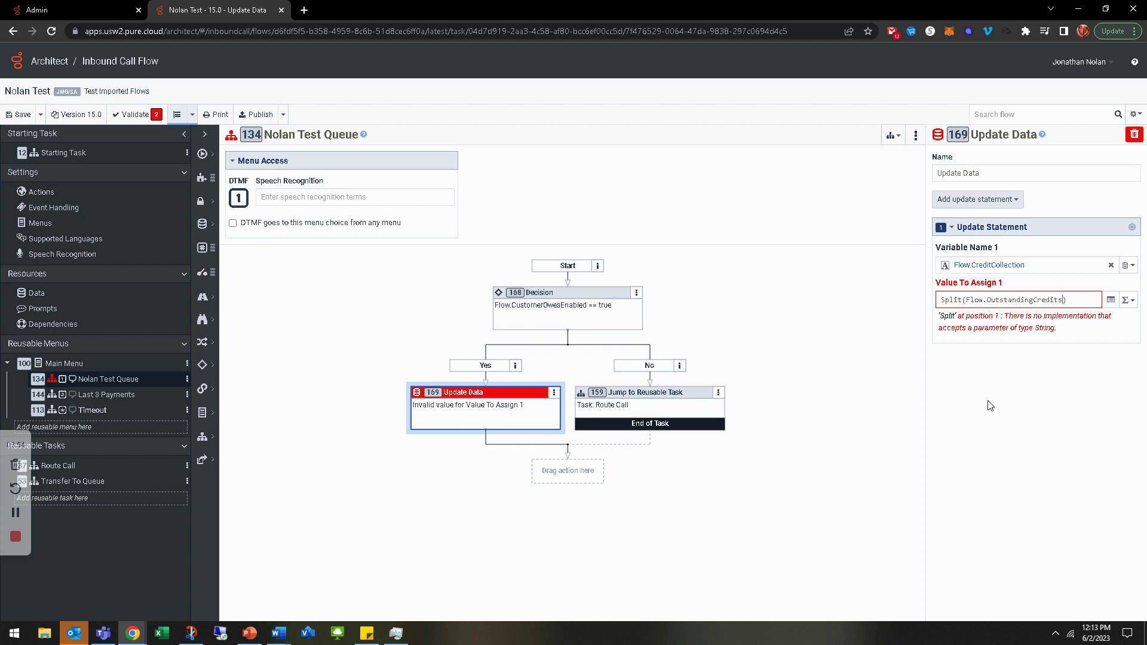
pyautogui.write(', ')
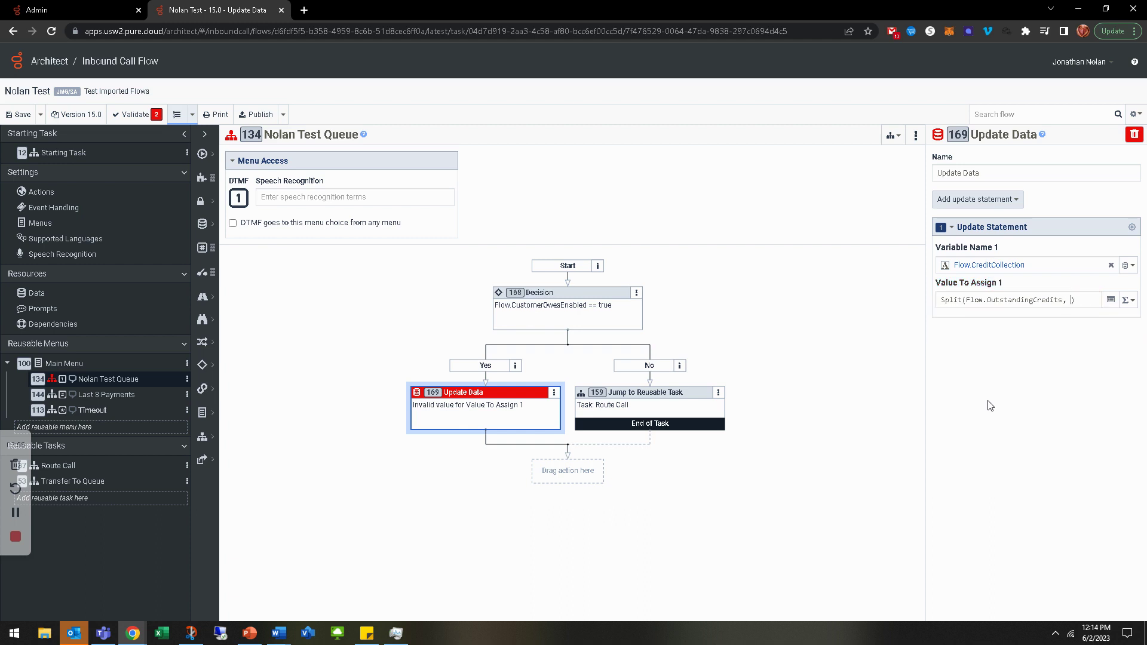
pyautogui.write('"')
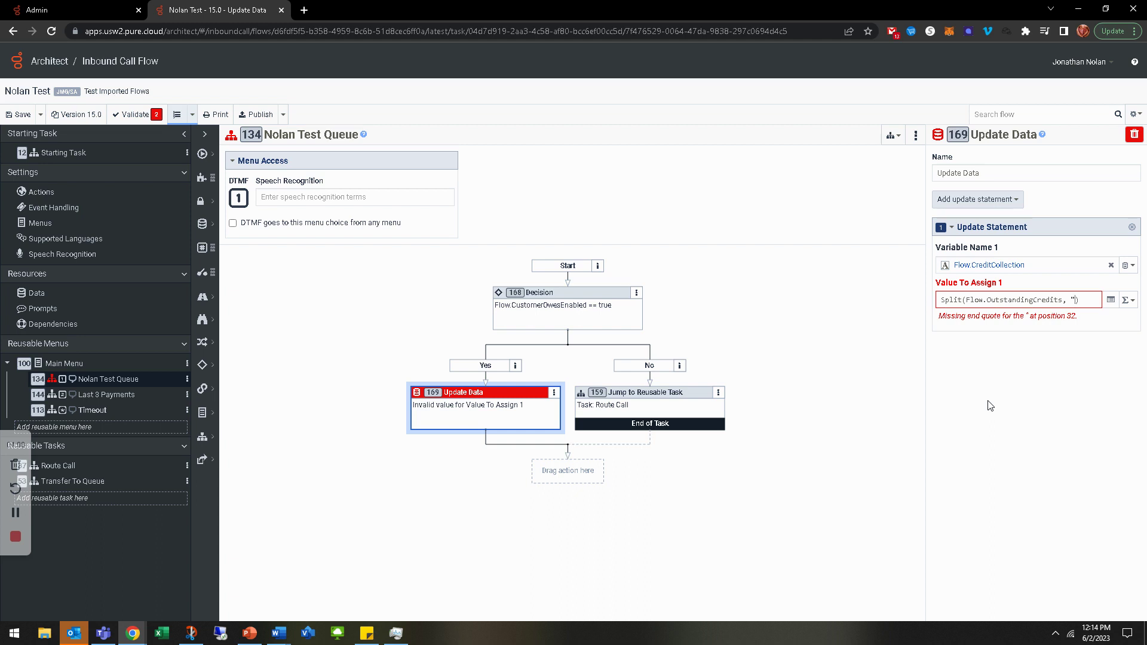
pyautogui.write('|"')
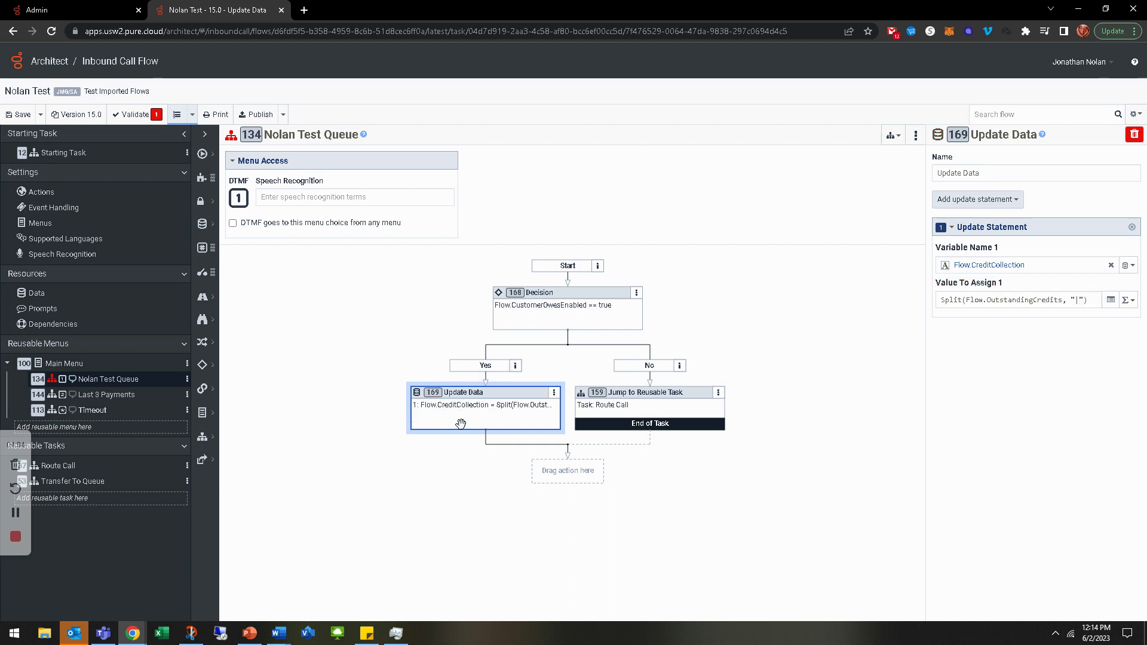
pyautogui.click(1002, 203)
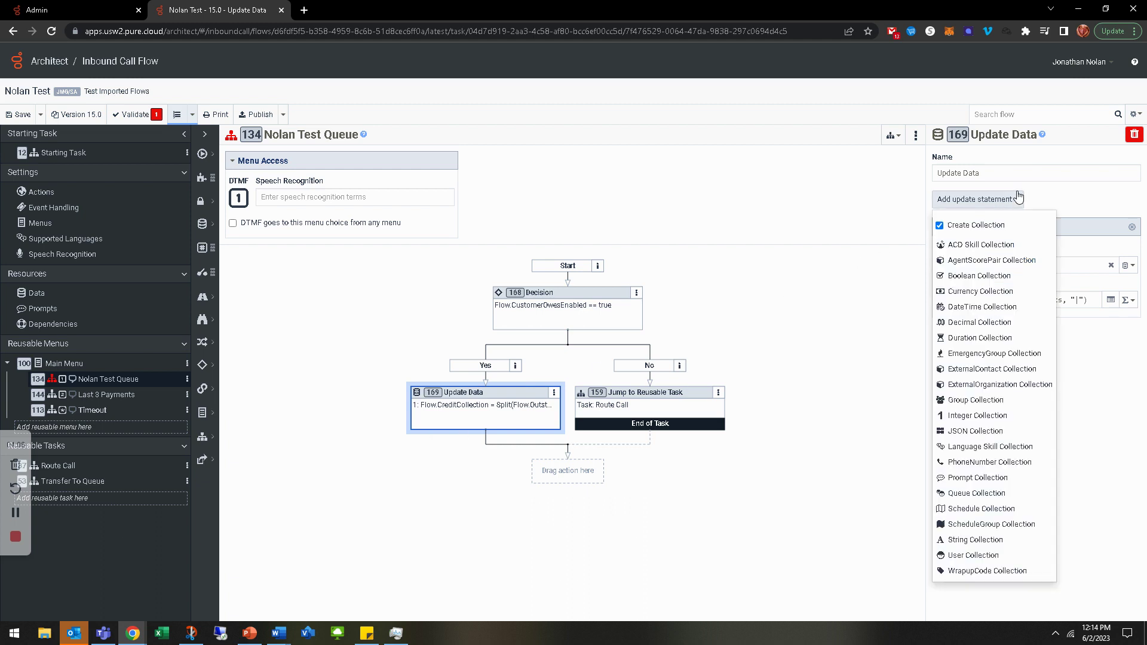
# Add a second String Collection statement: Task.PaymentDateCollection = Split(Flow.PaymentDate, "|")
pyautogui.click(975, 540)
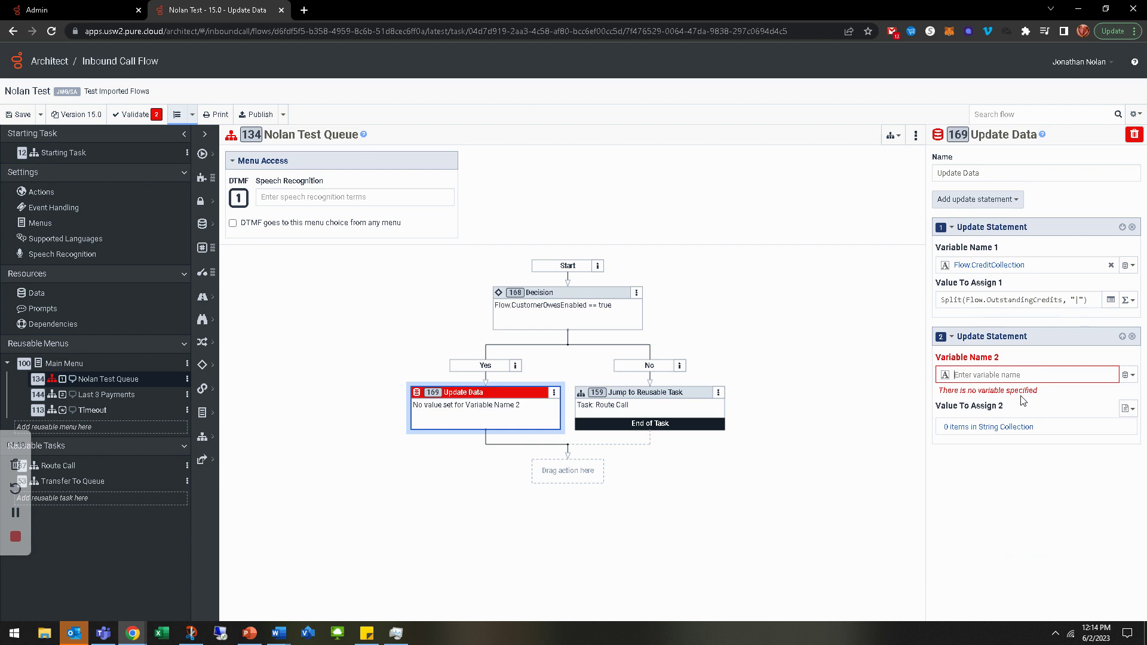
pyautogui.write('Task.')
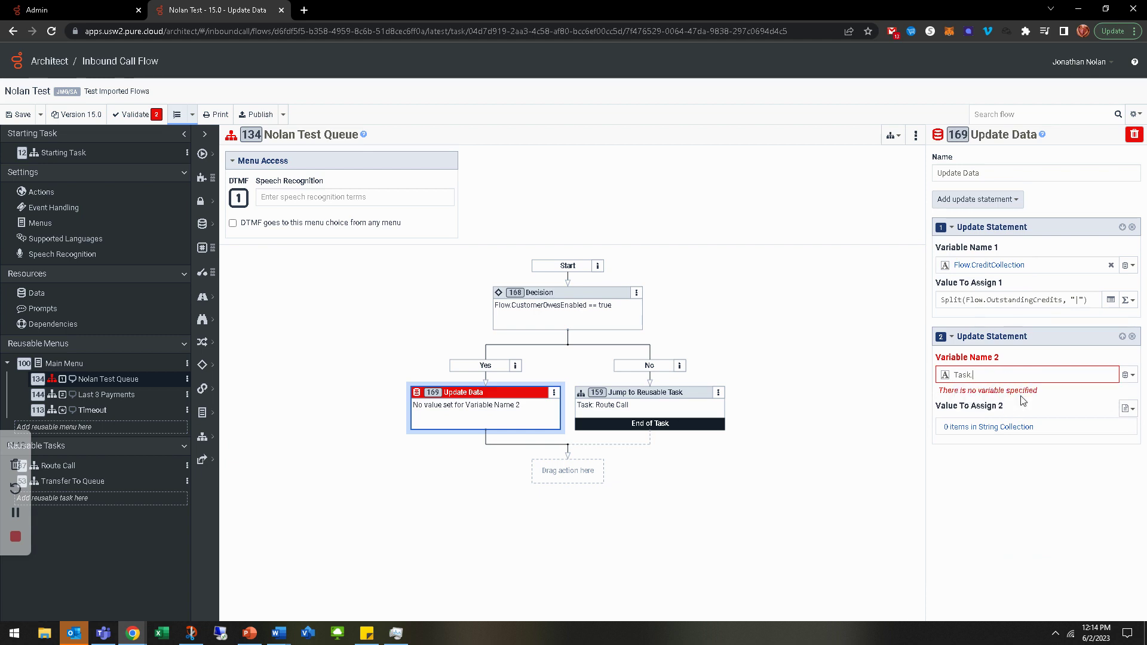
pyautogui.write('PaymentDateCollect')
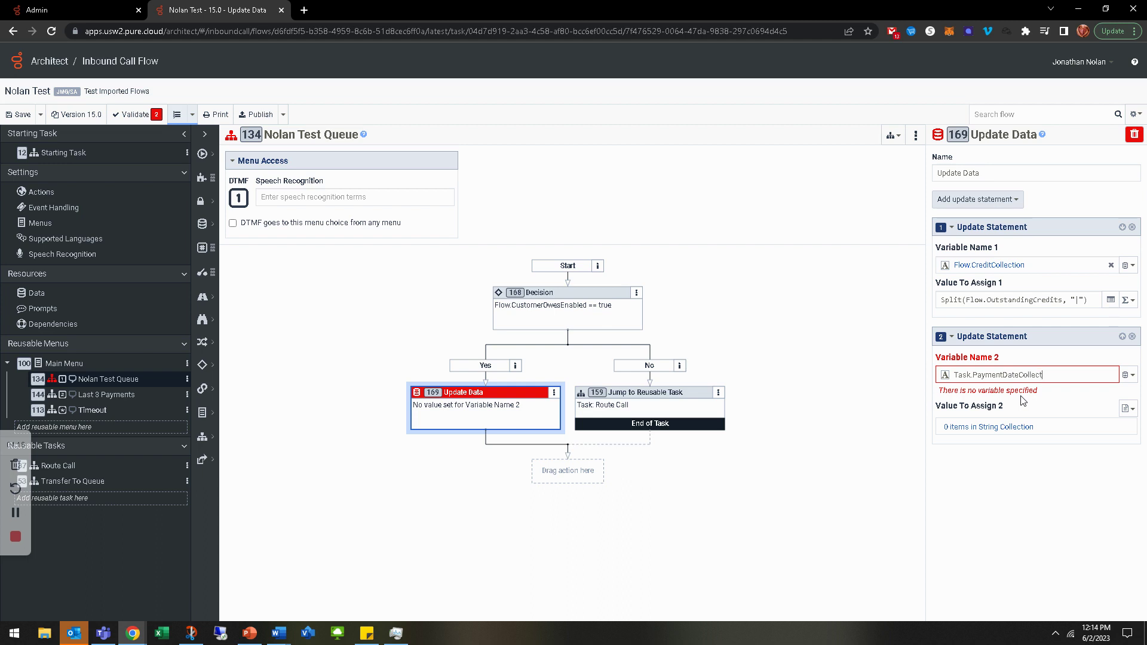
pyautogui.write('ion')
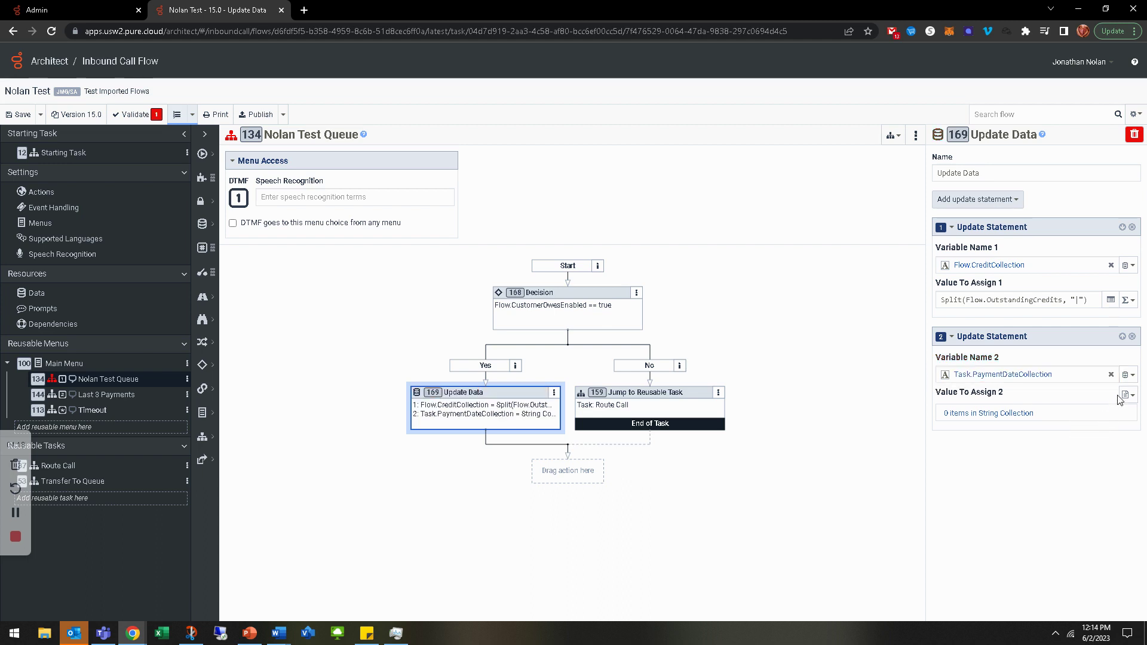
pyautogui.click(1128, 394)
pyautogui.click(1075, 415)
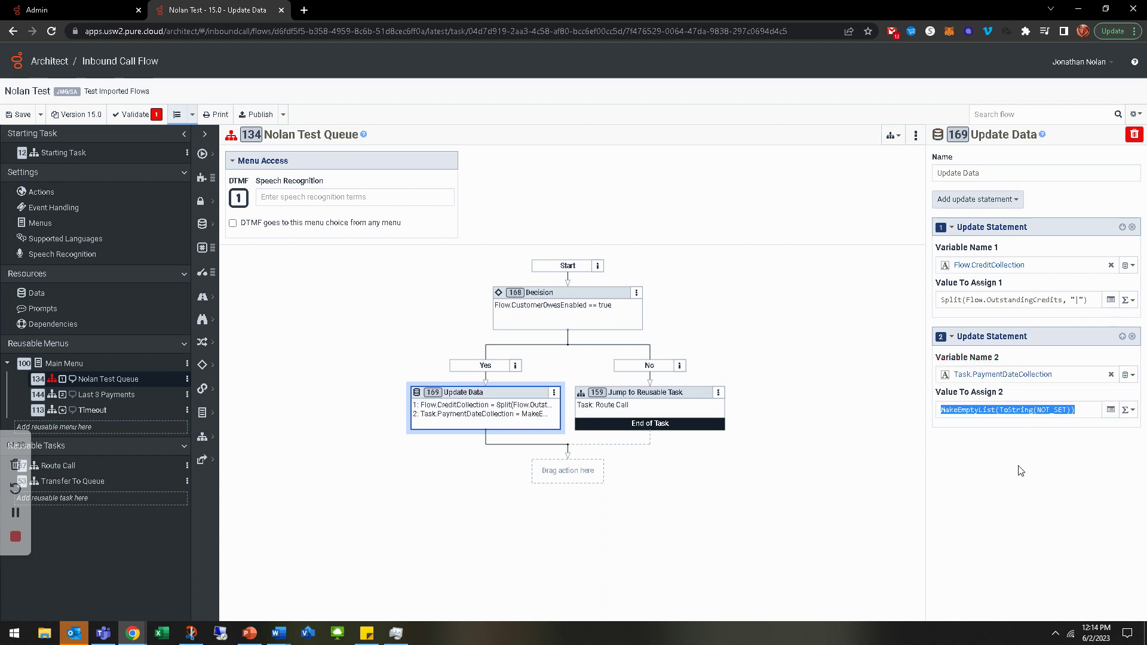
pyautogui.write('split')
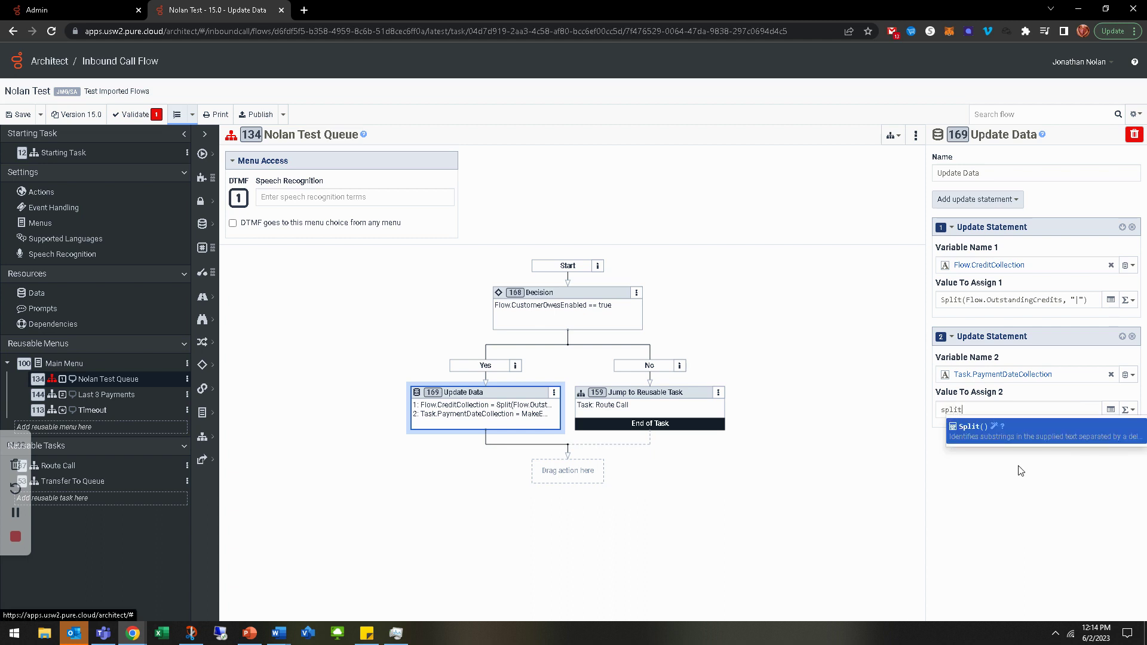
pyautogui.press('Return')
pyautogui.write('Flow.')
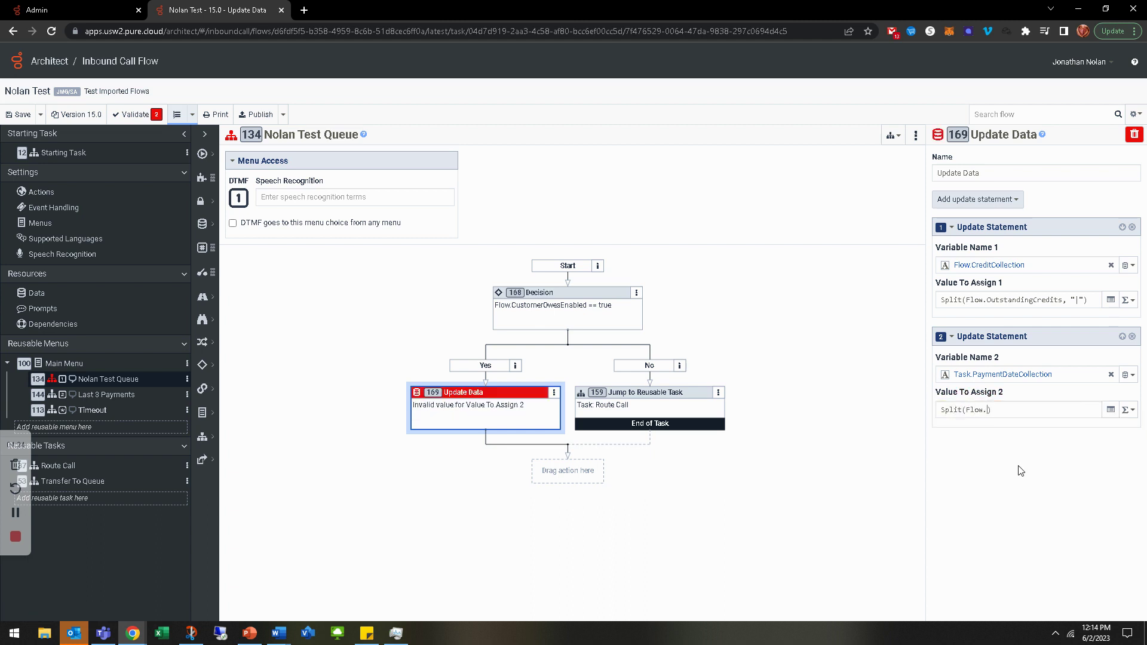
pyautogui.write('pay')
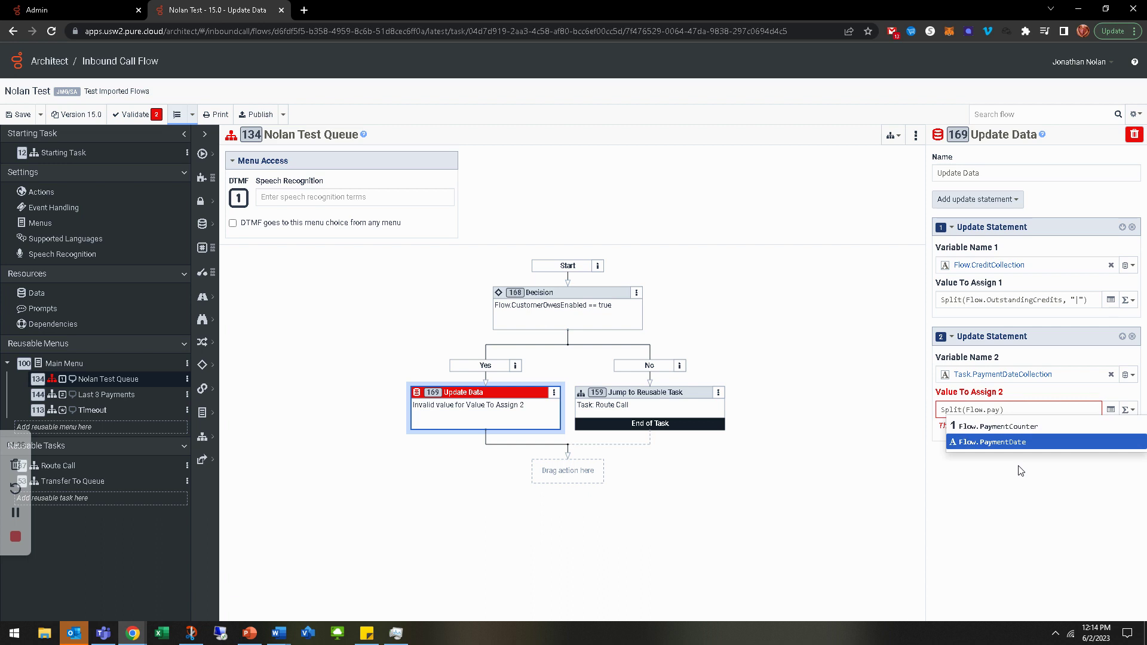
pyautogui.press('Return')
pyautogui.write(', "')
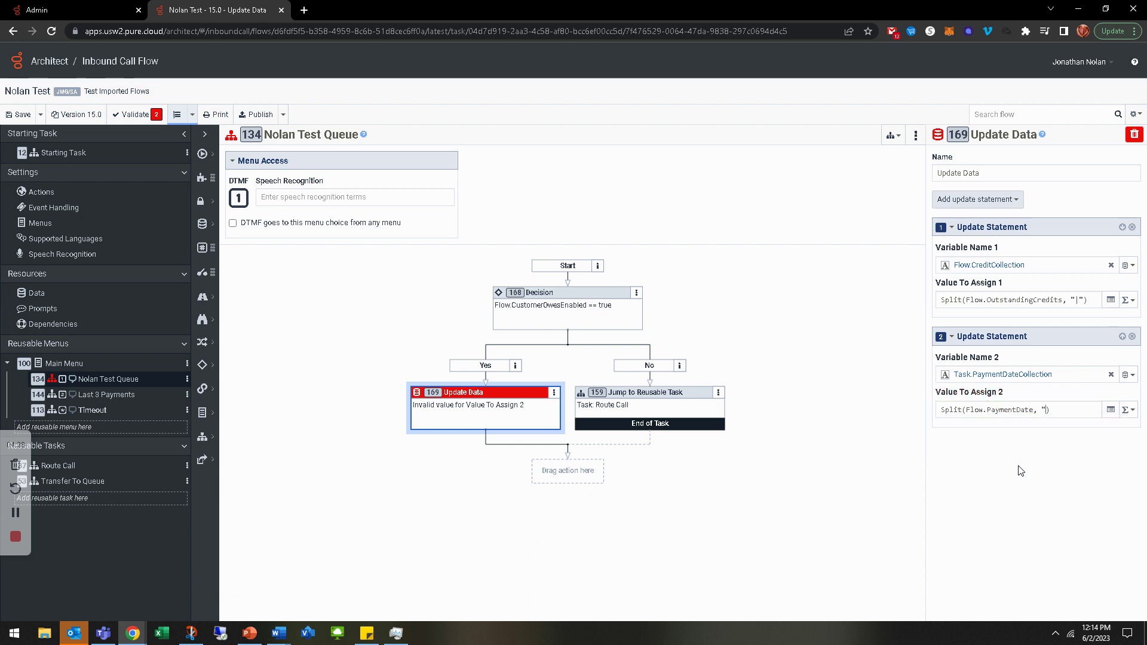
pyautogui.write('|"')
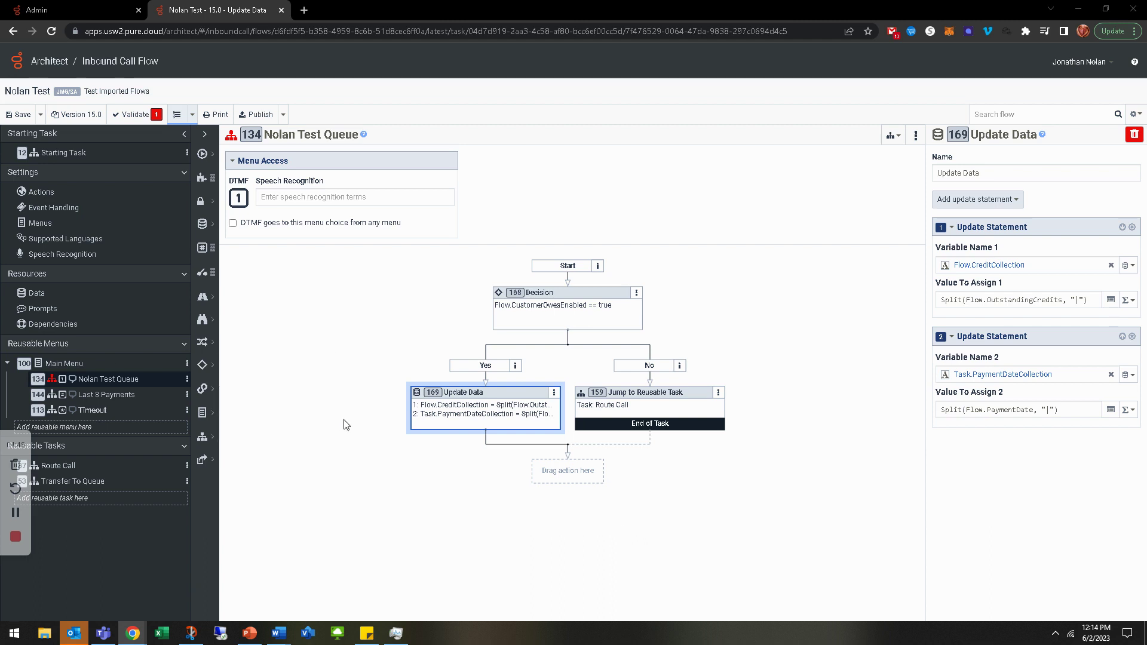
pyautogui.rightClick(482, 442)
# Add a Loop after Update Data, indexed by Flow.PaymentCounter
pyautogui.moveTo(443, 458)
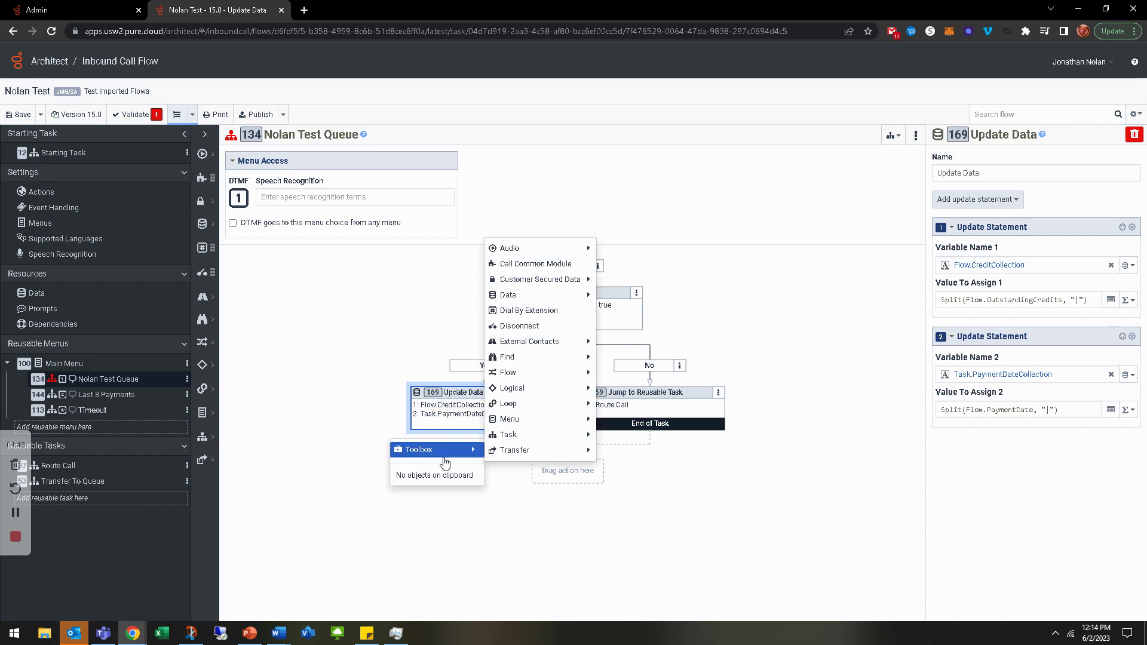
pyautogui.moveTo(528, 381)
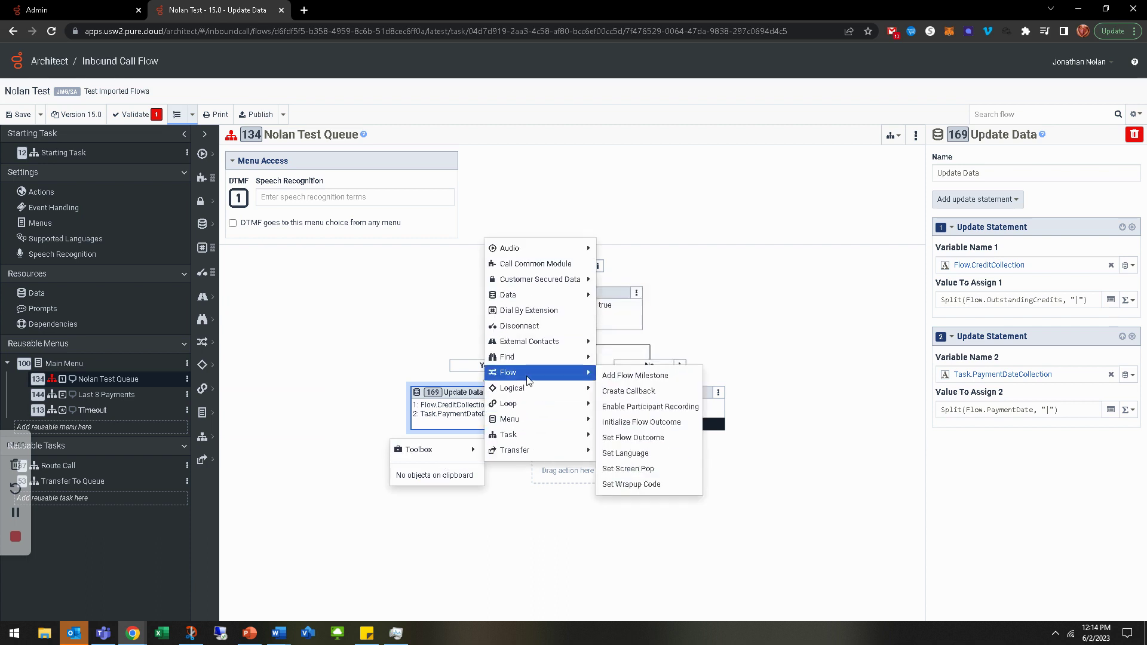
pyautogui.press('Escape')
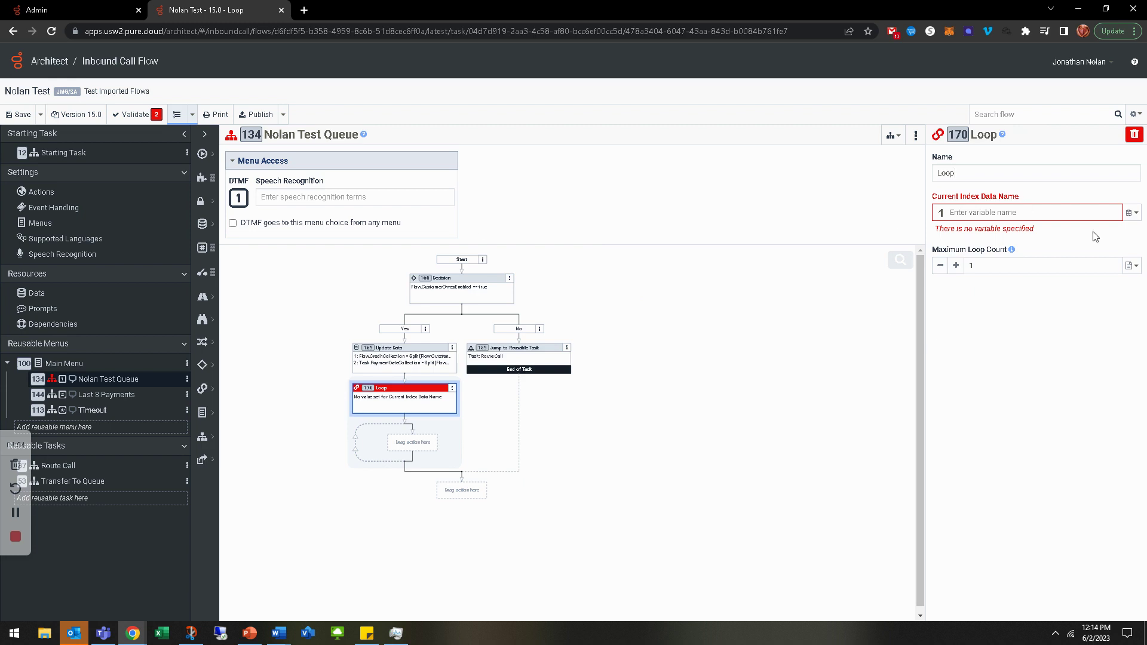
pyautogui.click(1007, 214)
pyautogui.write('Flow.Payme')
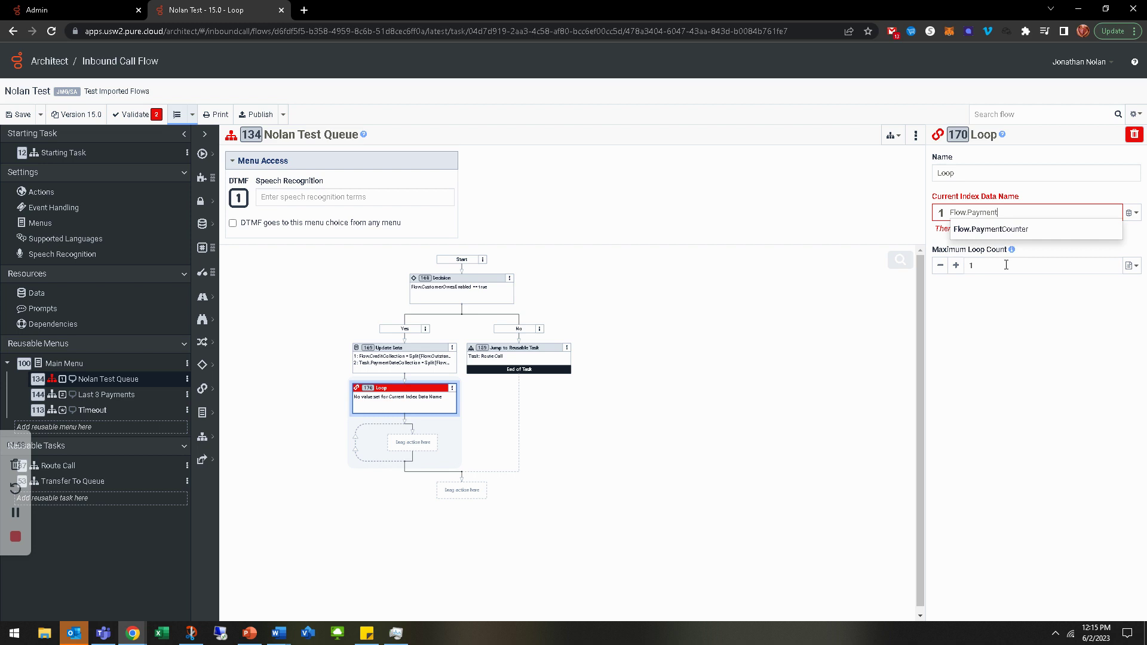
pyautogui.write('nt')
pyautogui.press('Return')
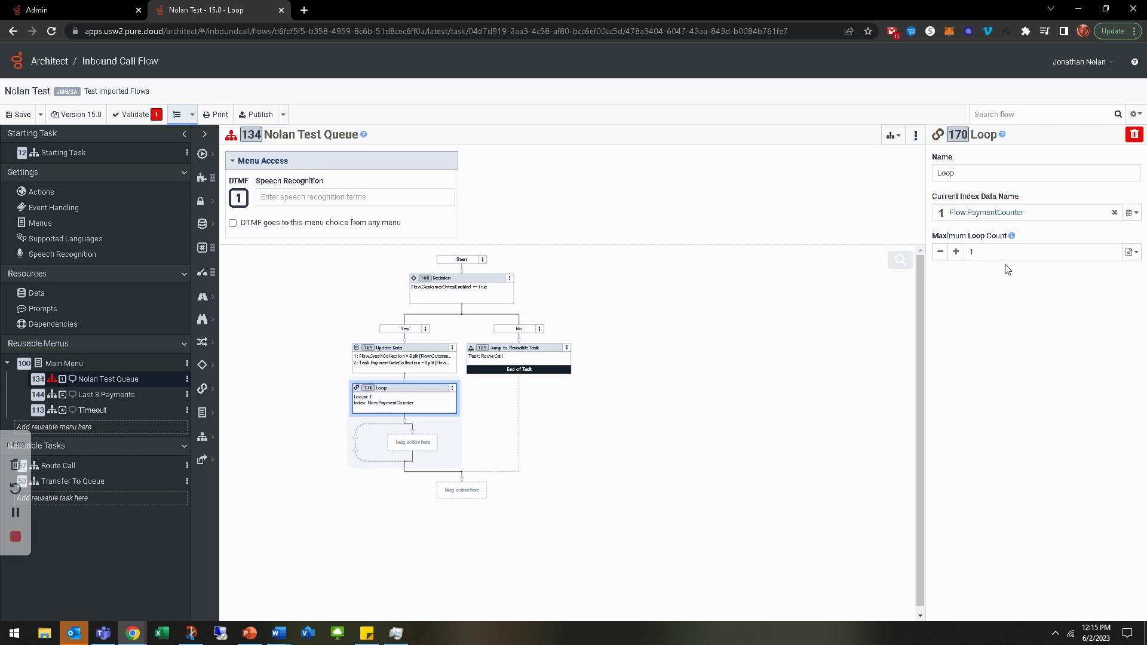
# Set the Loop's Maximum Loop Count expression to Count(Flow.CreditCollection)
pyautogui.click(1137, 255)
pyautogui.click(1082, 270)
pyautogui.write('count')
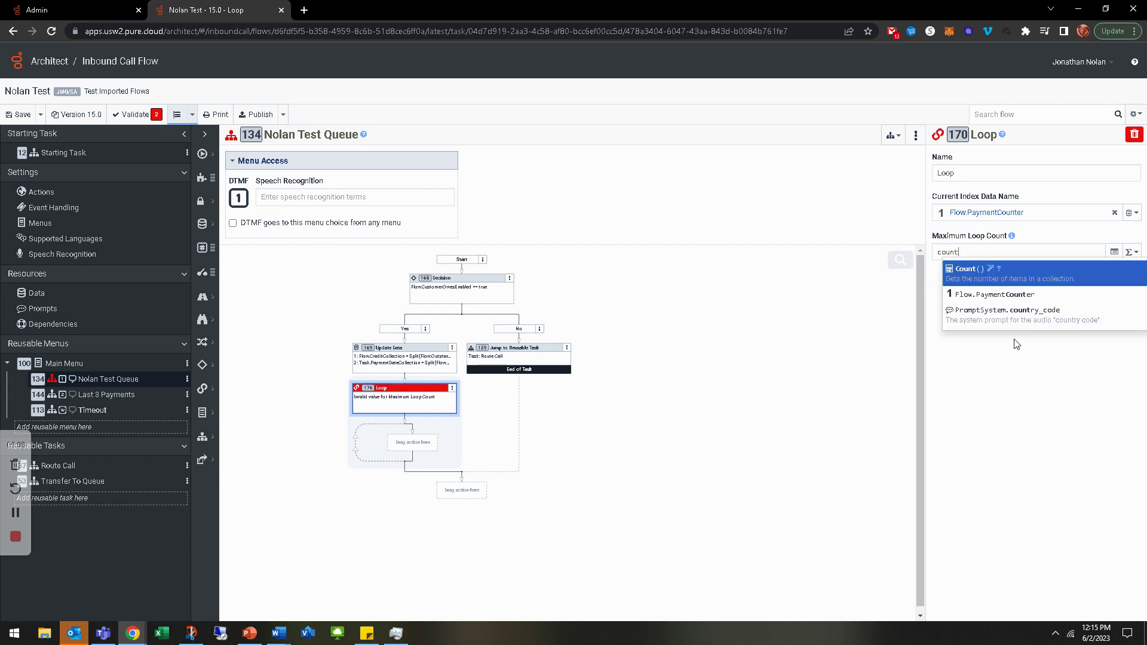
pyautogui.press('Return')
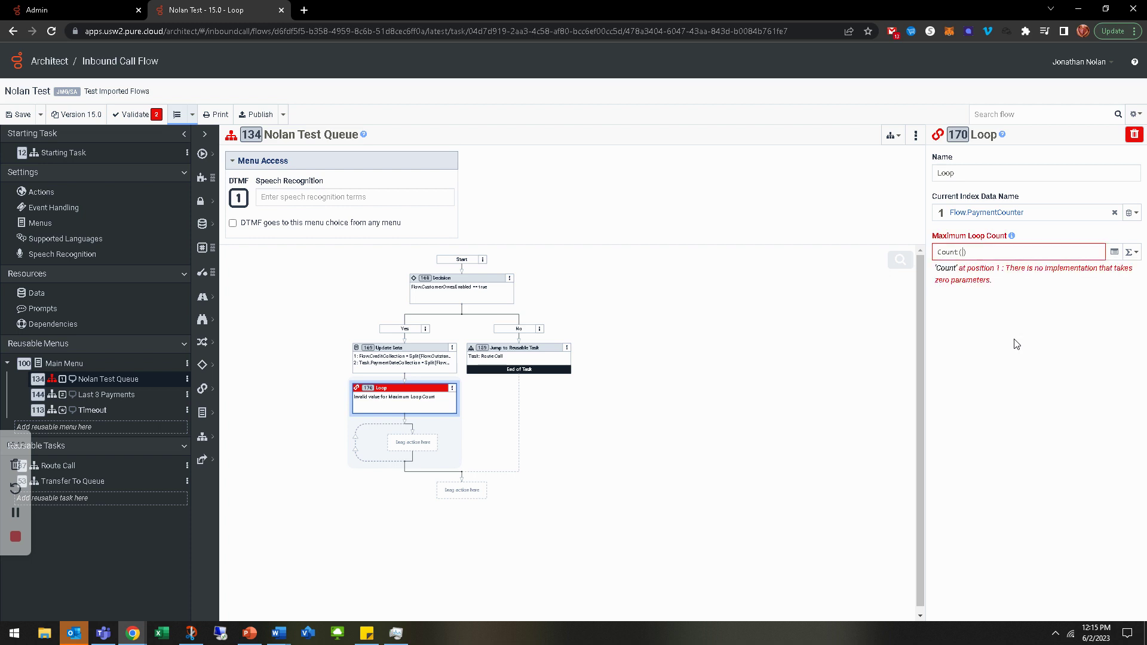
pyautogui.write('Flow.')
pyautogui.write('CreditCollection')
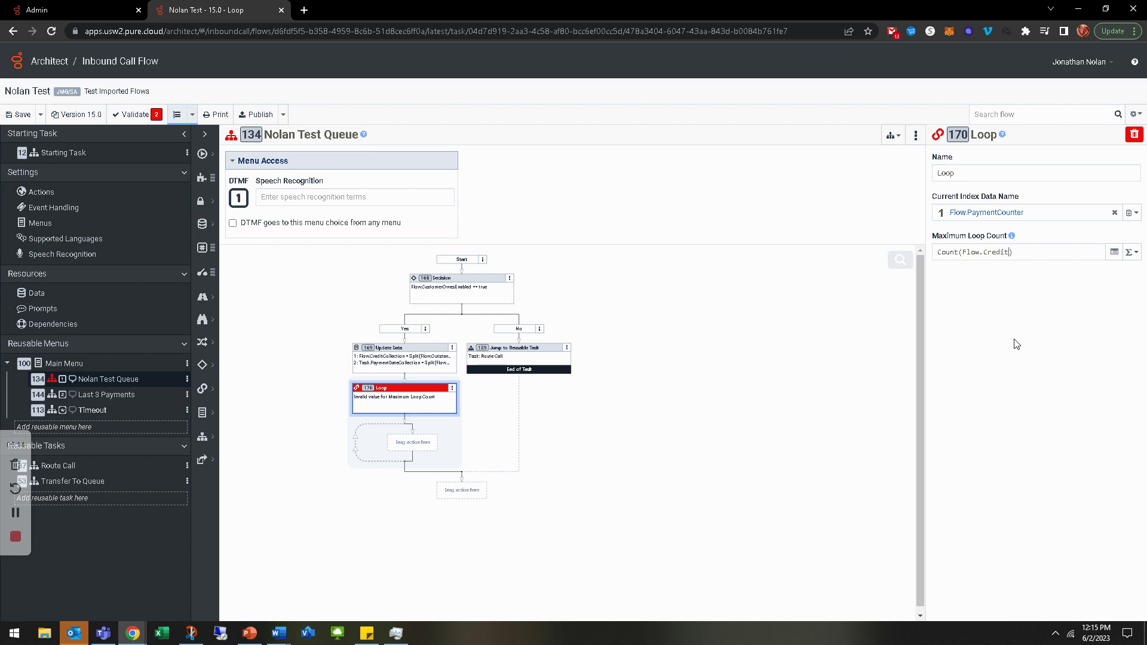
pyautogui.click(1016, 345)
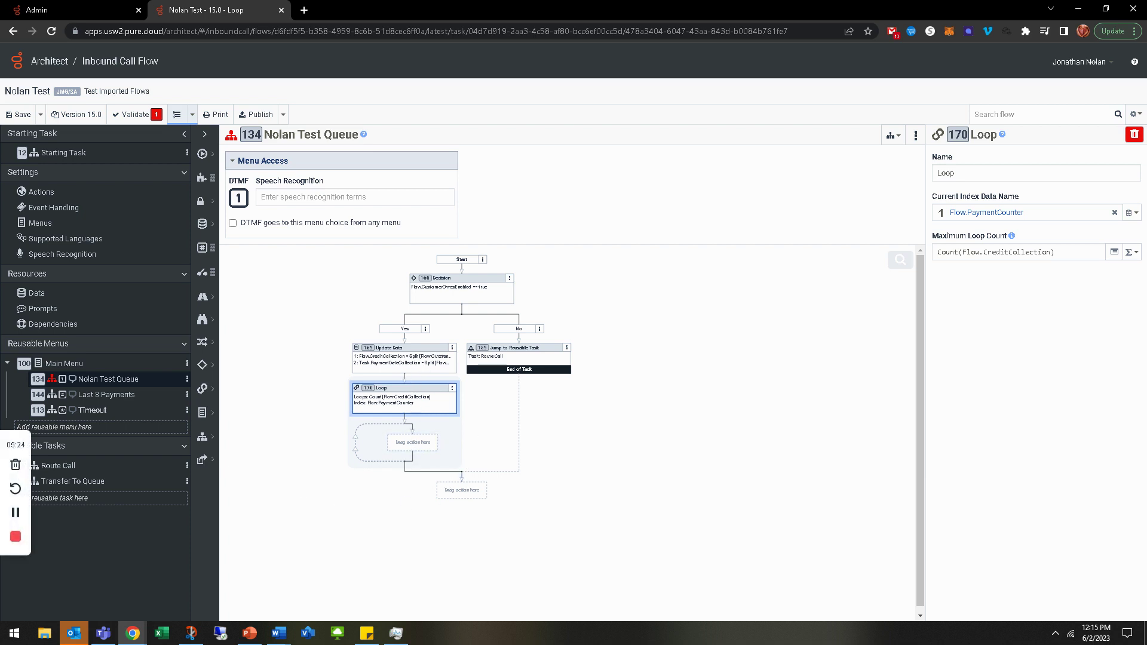
pyautogui.rightClick(411, 443)
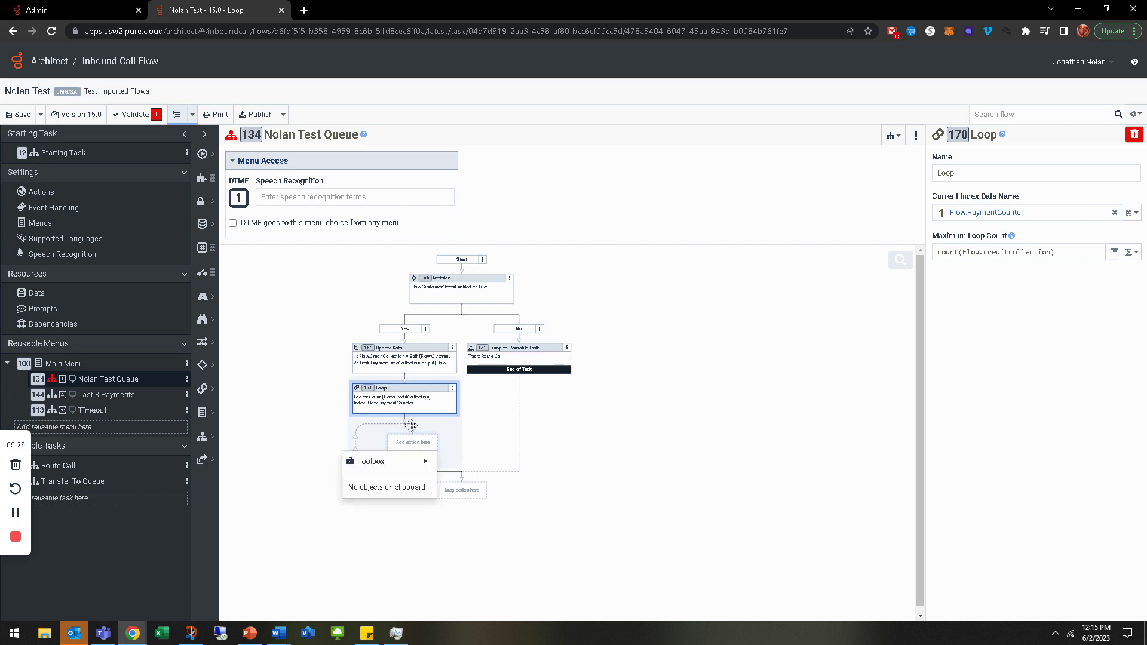
# Add a Play Audio inside the loop speaking the sentence beginning 'The following payment'
pyautogui.moveTo(386, 462)
pyautogui.moveTo(487, 259)
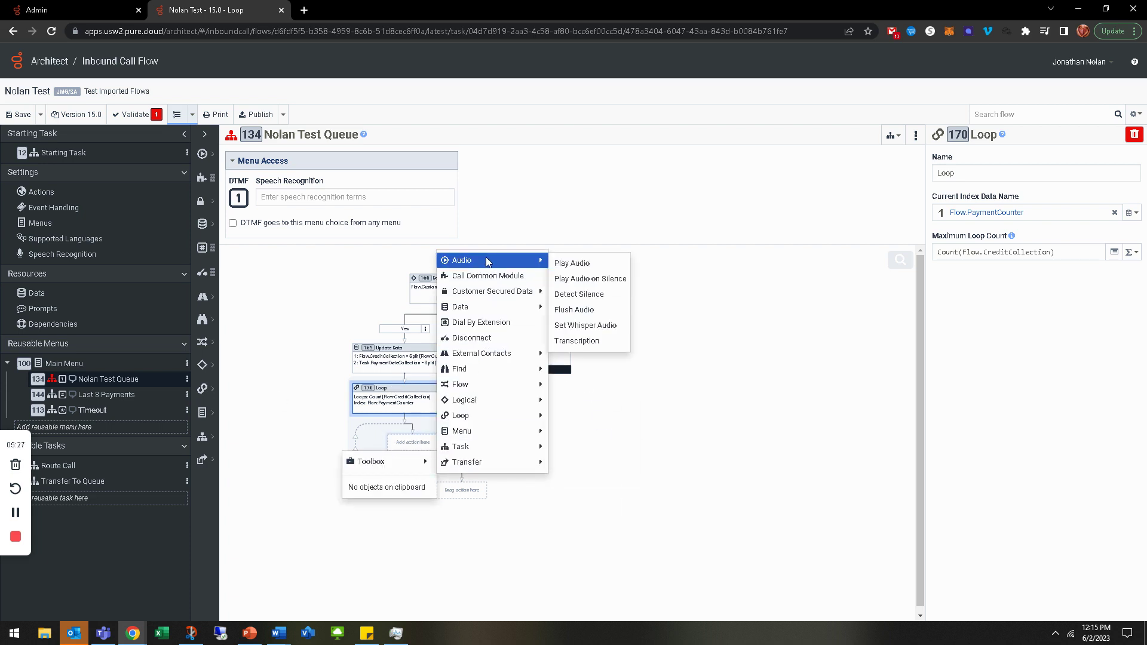
pyautogui.click(571, 261)
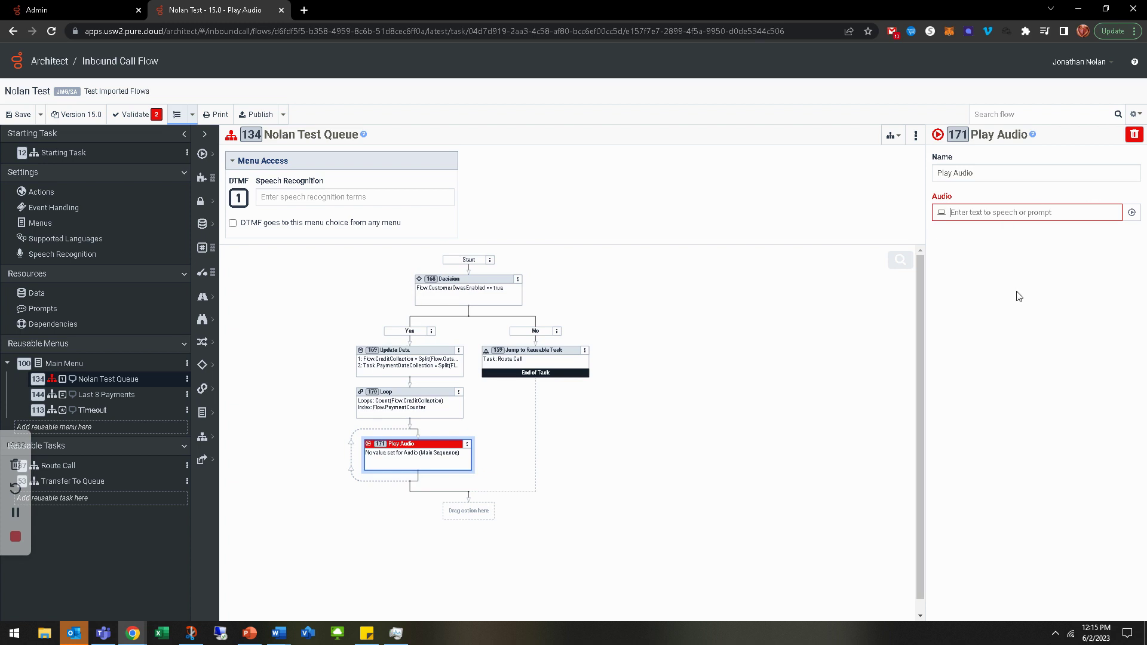
pyautogui.write('The following paymn')
pyautogui.click(1019, 297)
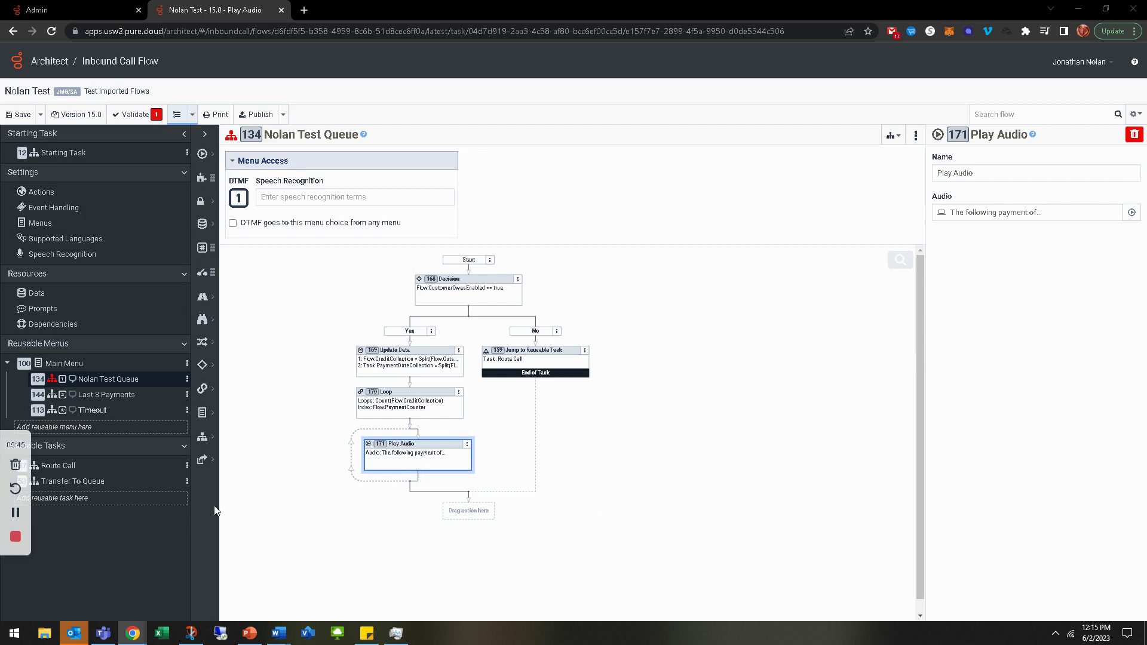
pyautogui.rightClick(418, 476)
# Add a second Play Audio in the loop, replacing its default text-to-speech with an expression entry
pyautogui.moveTo(413, 483)
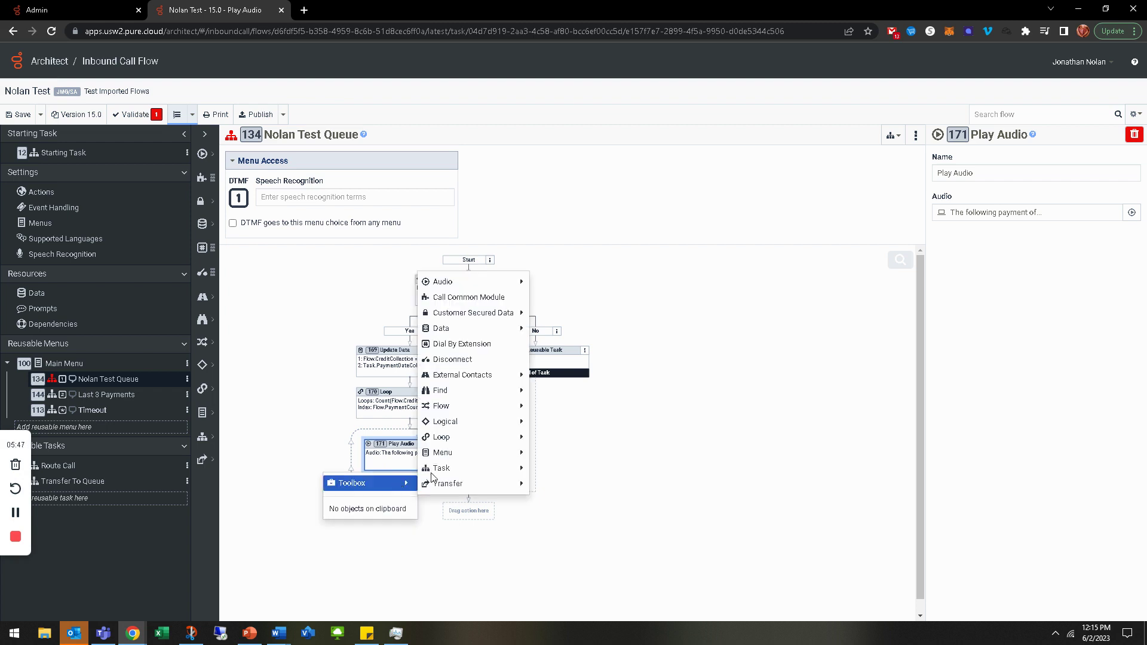
pyautogui.moveTo(487, 282)
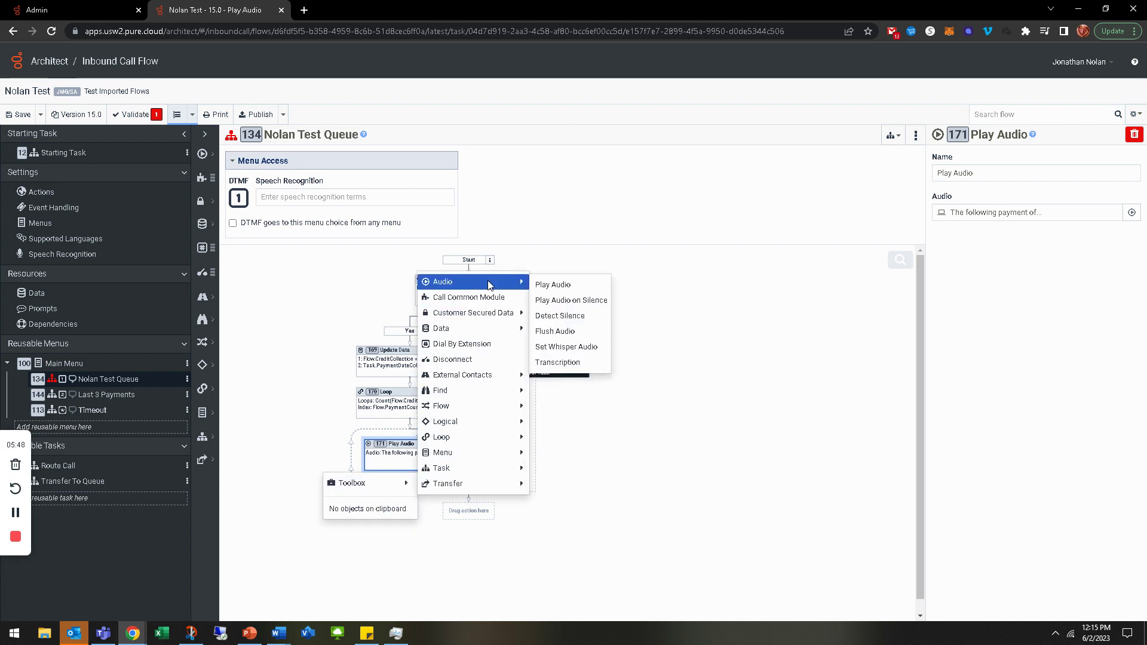
pyautogui.click(553, 284)
pyautogui.click(1134, 212)
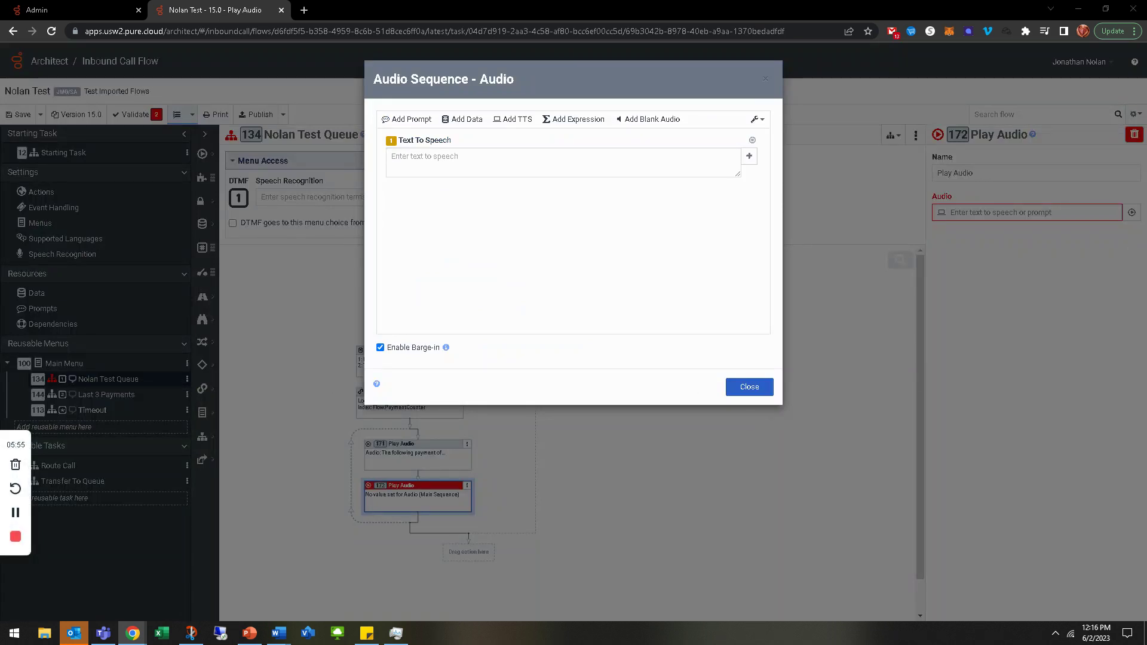
pyautogui.click(753, 140)
pyautogui.click(562, 120)
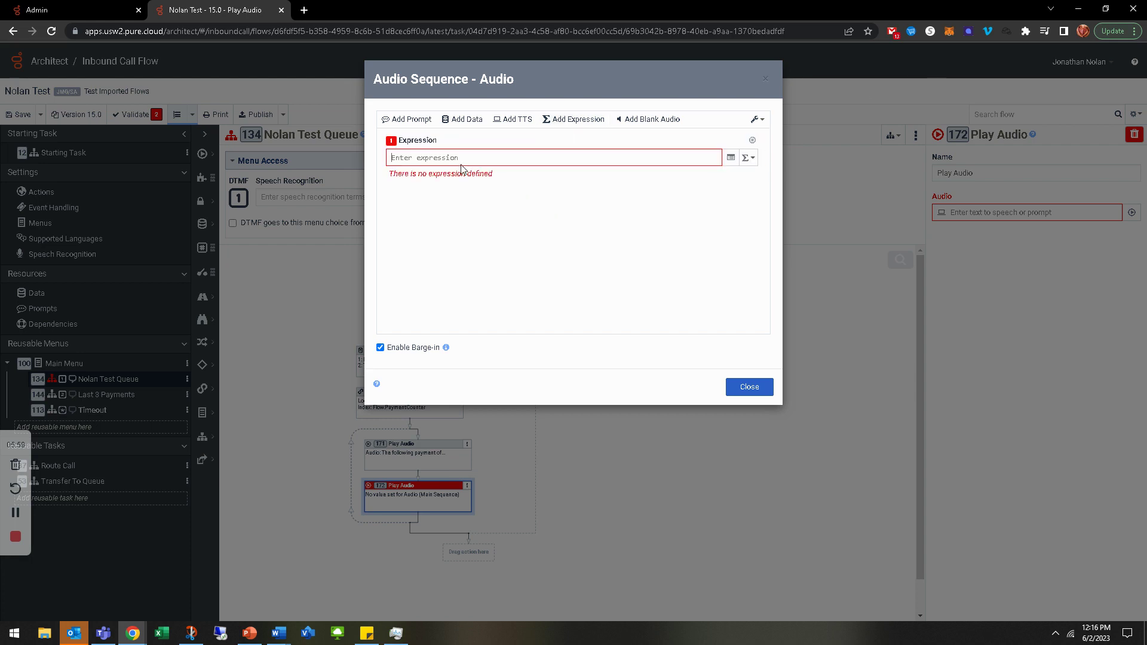
# Enter GetAt(Flow.CreditCollection, Flow.PaymentCounter) as the expression and add a Text To Speech item
pyautogui.write('GetAt')
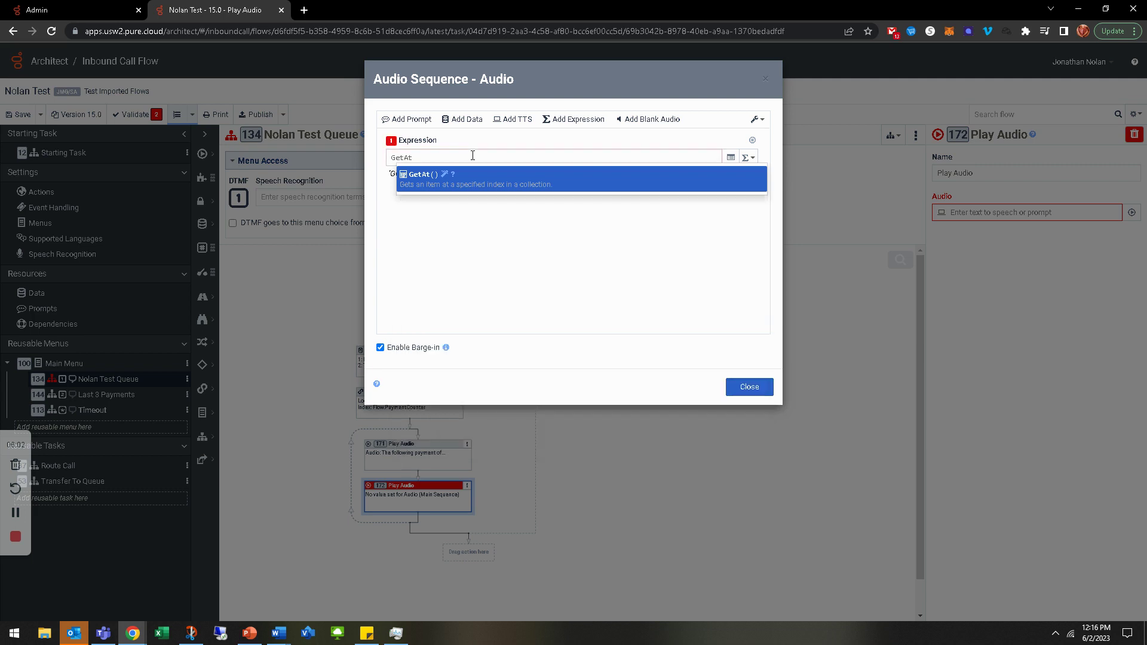
pyautogui.press('Return')
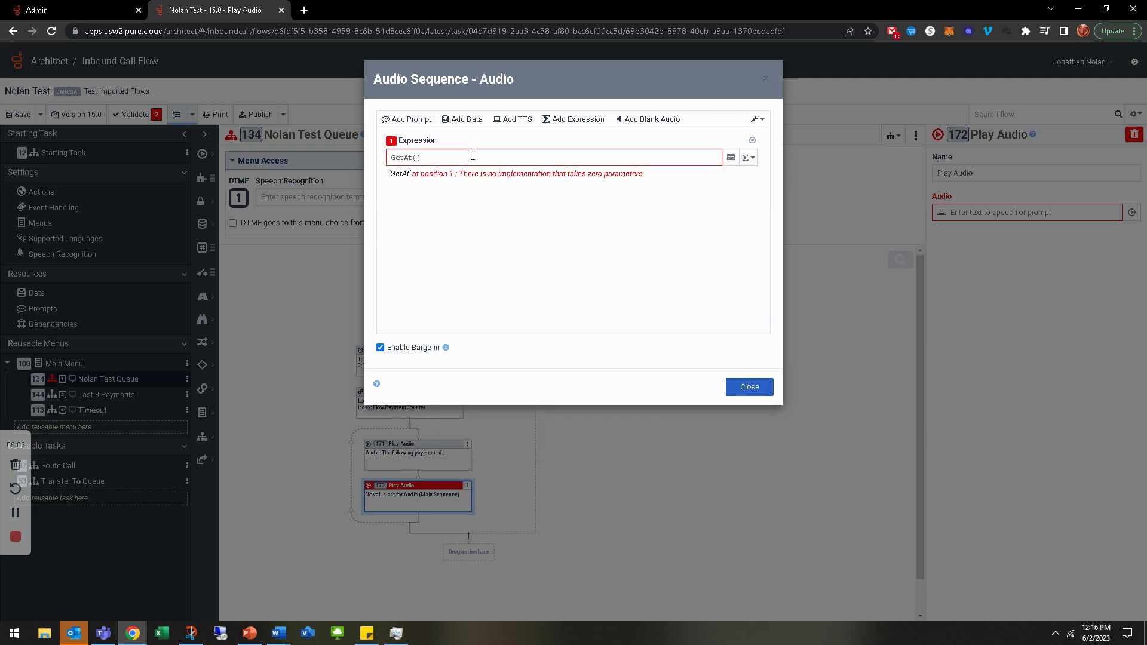
pyautogui.write('Flow.')
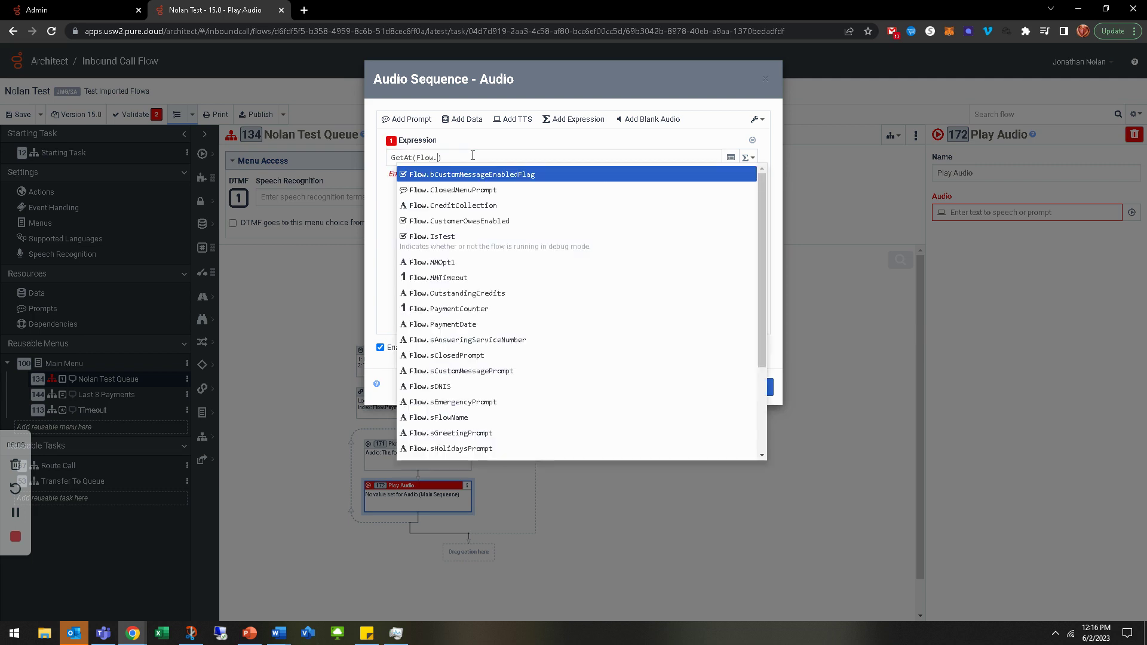
pyautogui.write('credit')
pyautogui.press('Return')
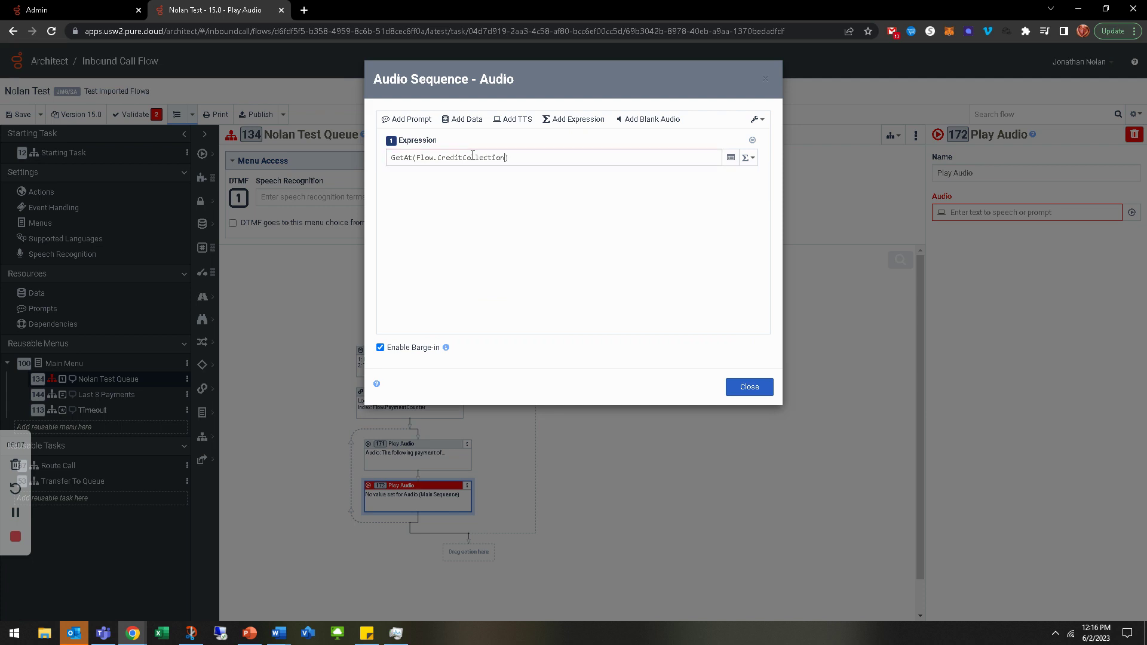
pyautogui.write(',Flow.PaymentC')
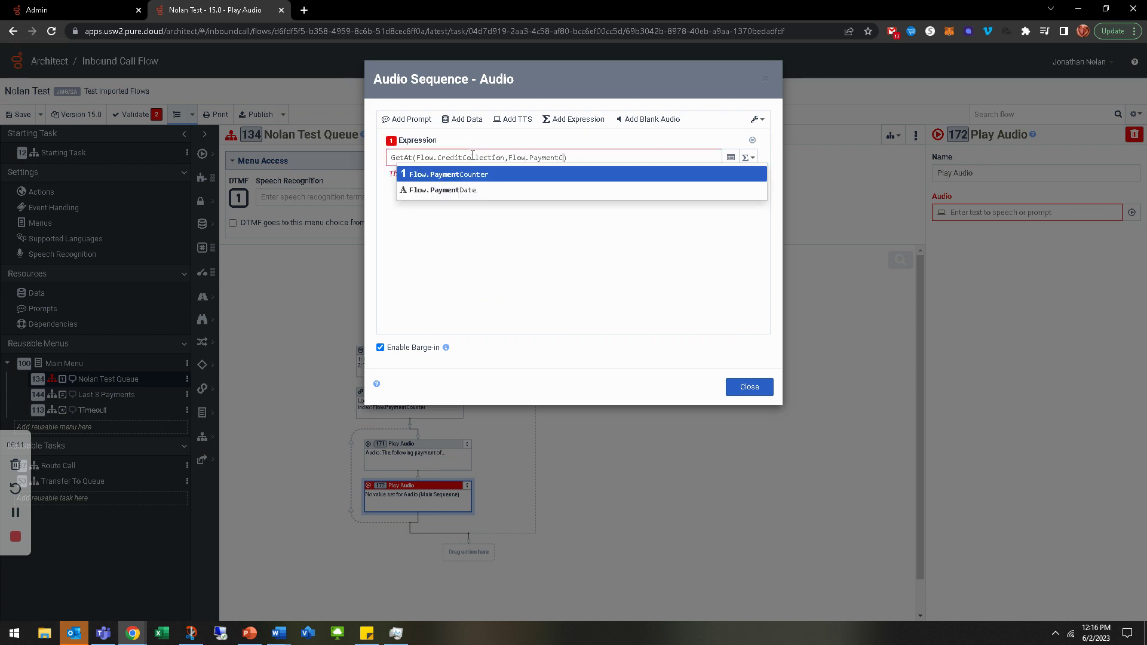
pyautogui.write('ounter')
pyautogui.press('Return')
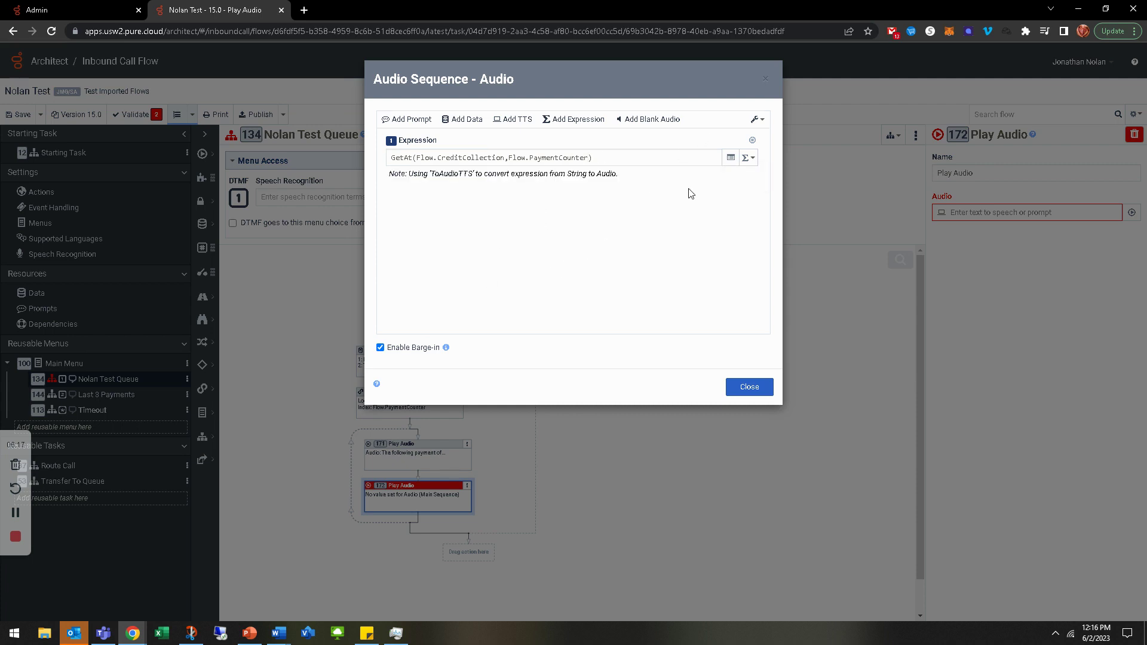
pyautogui.click(515, 120)
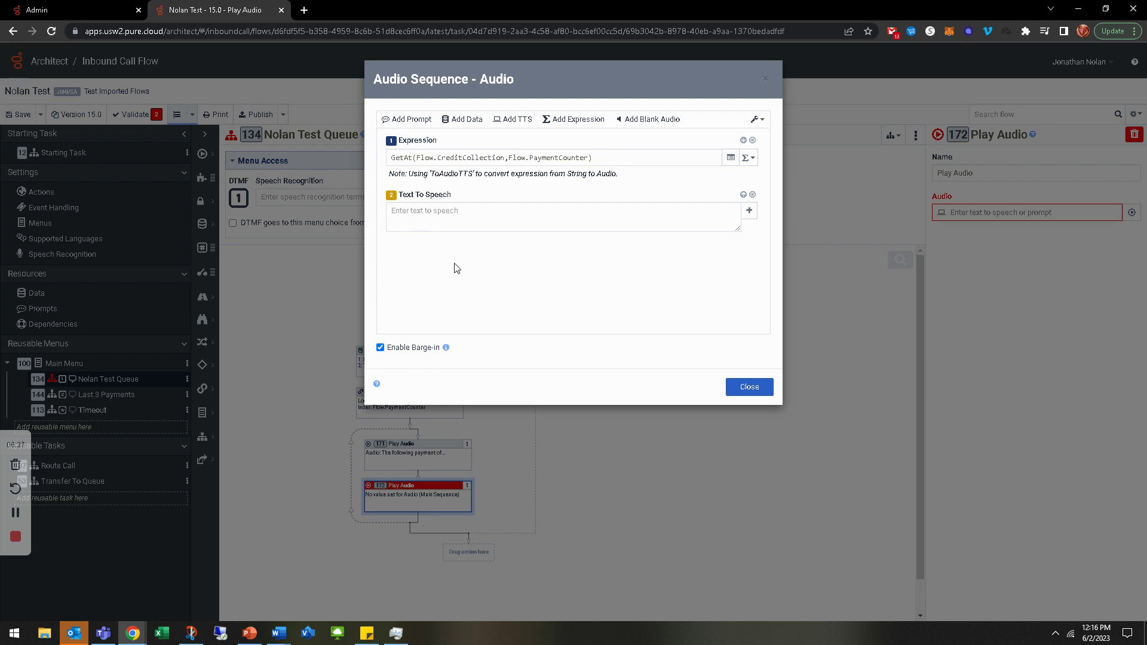
# Add the text '...was posted to your account on...' and the expression GetAt(Task.PaymentDateCollection, Flow.PaymentCounter)
pyautogui.write('...was posted to your account on...')
pyautogui.click(572, 119)
pyautogui.write('G')
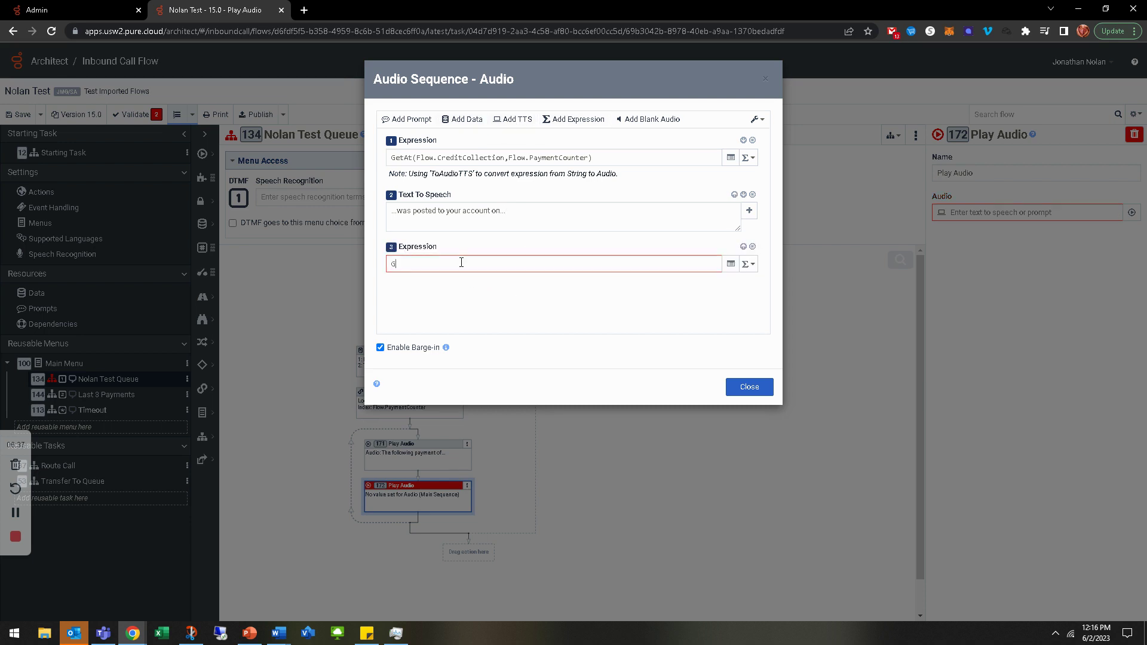
pyautogui.write('et tat')
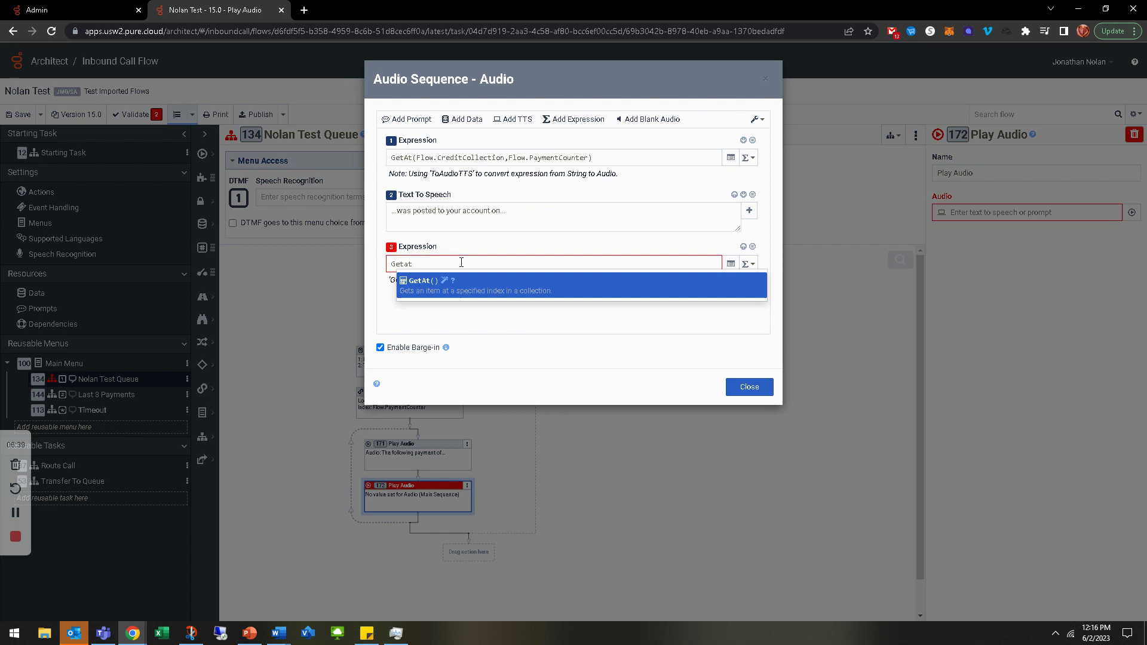
pyautogui.press('Return')
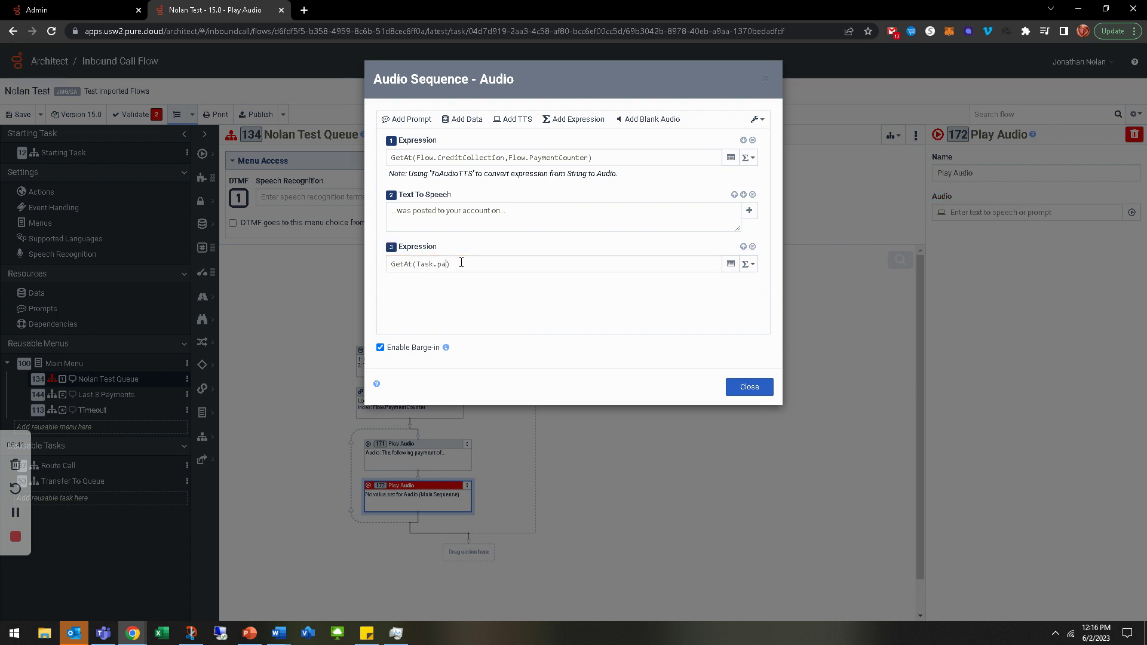
pyautogui.write('y')
pyautogui.press('Return')
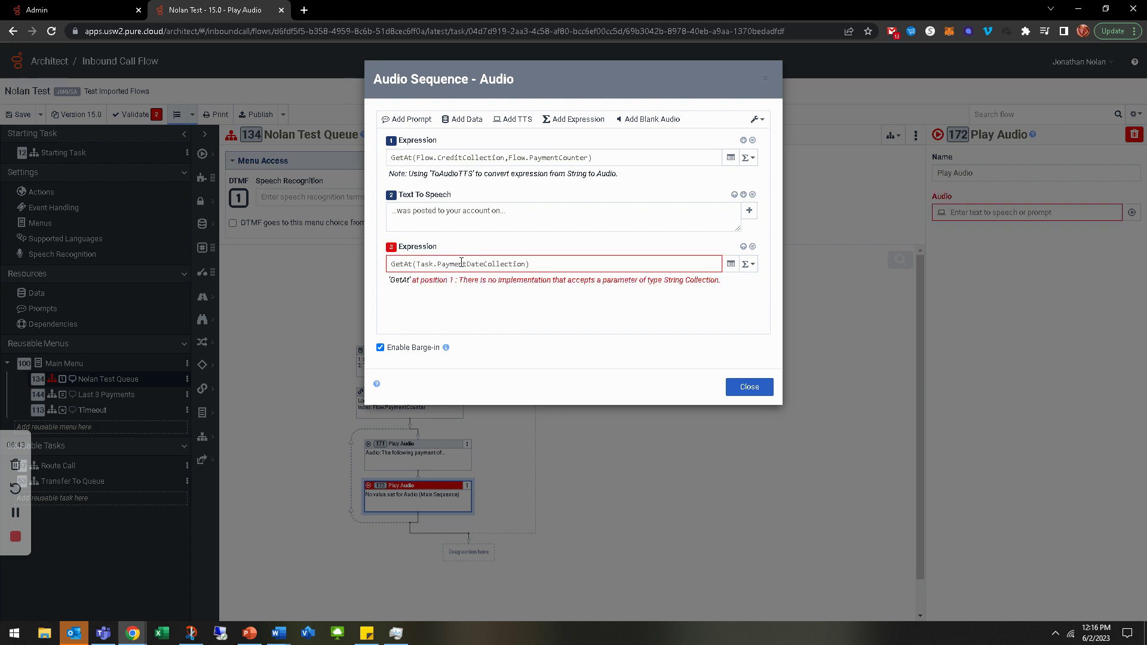
pyautogui.write(',Flow.')
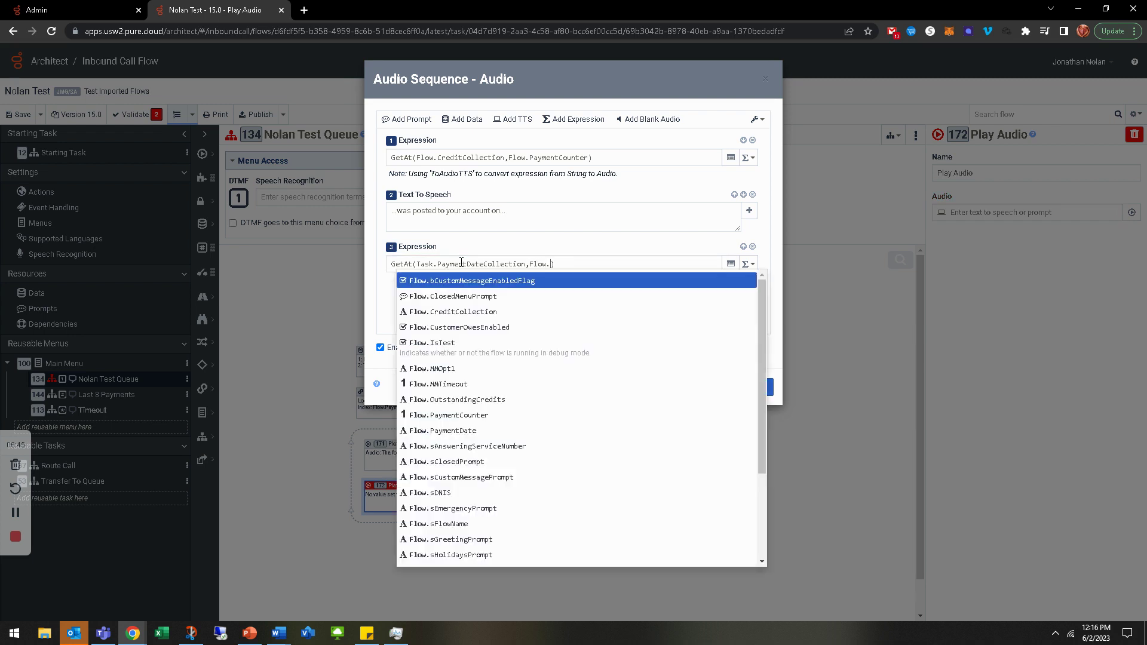
pyautogui.write('PaymentC')
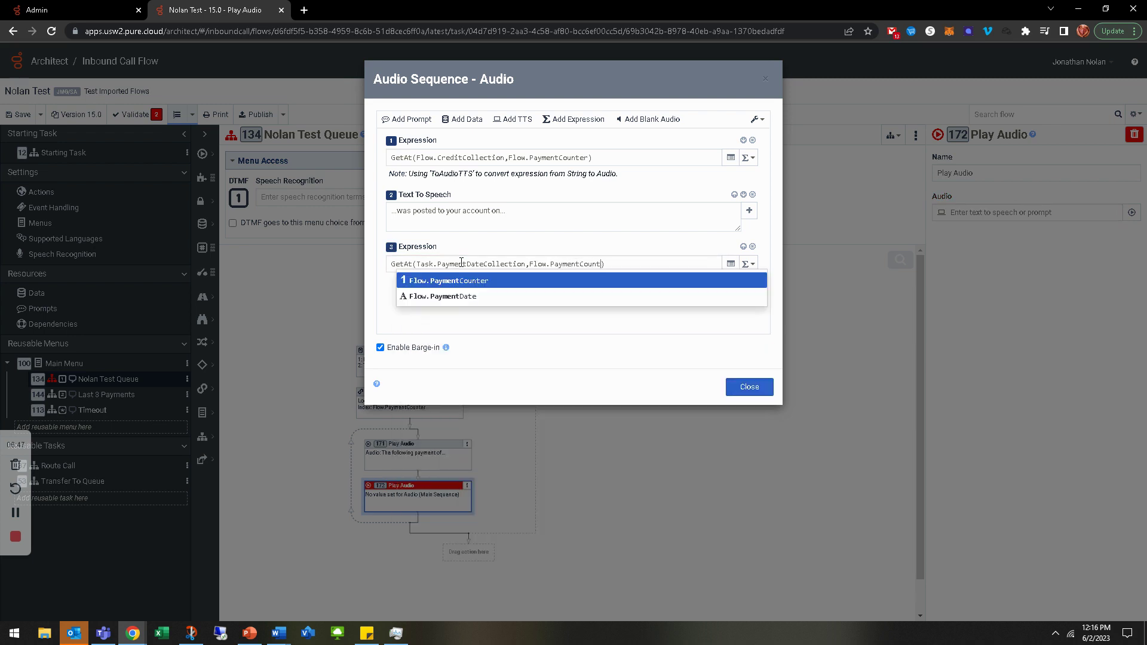
pyautogui.write('ount')
pyautogui.press('Return')
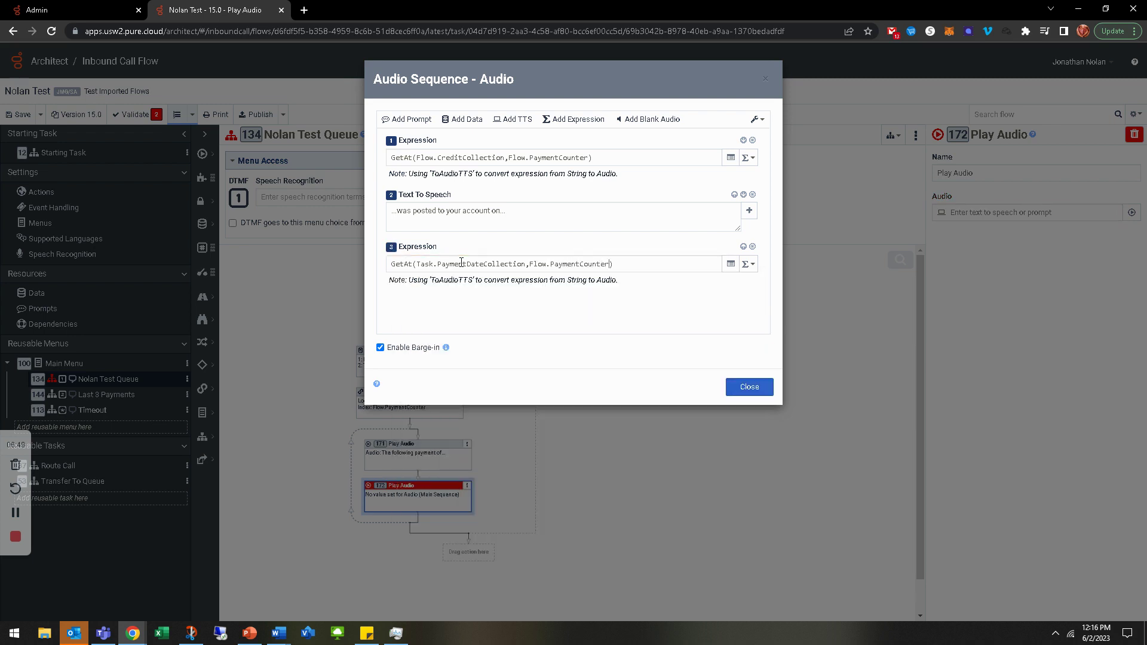
# Append a 500 ms blank audio pause and keep the audio sequence
pyautogui.click(653, 119)
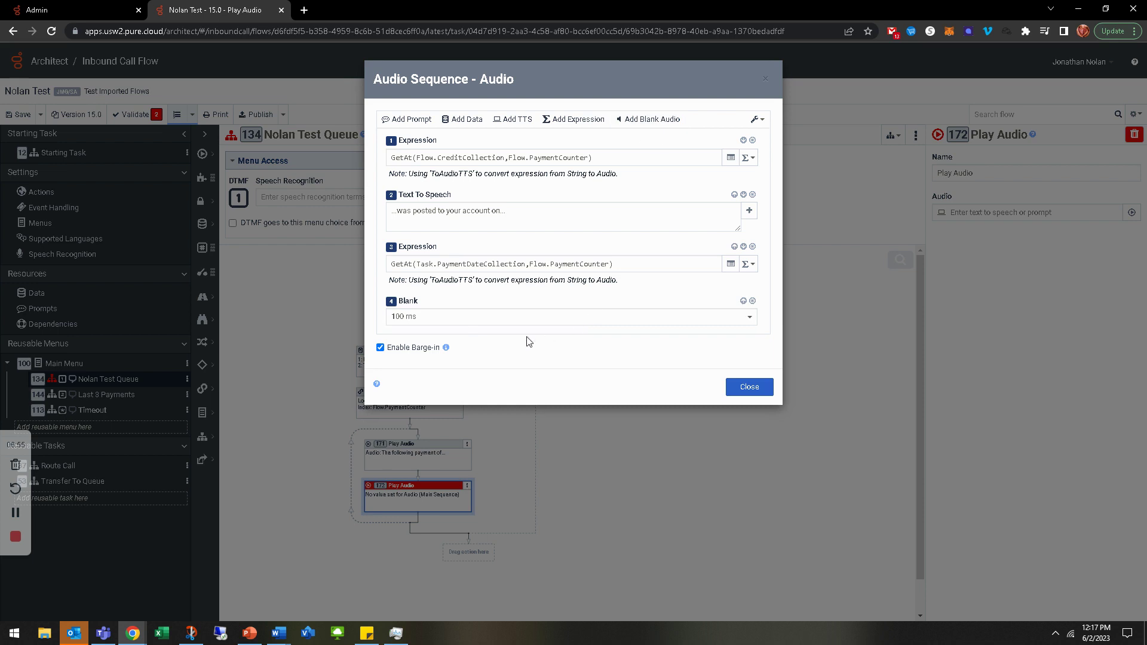
pyautogui.click(456, 317)
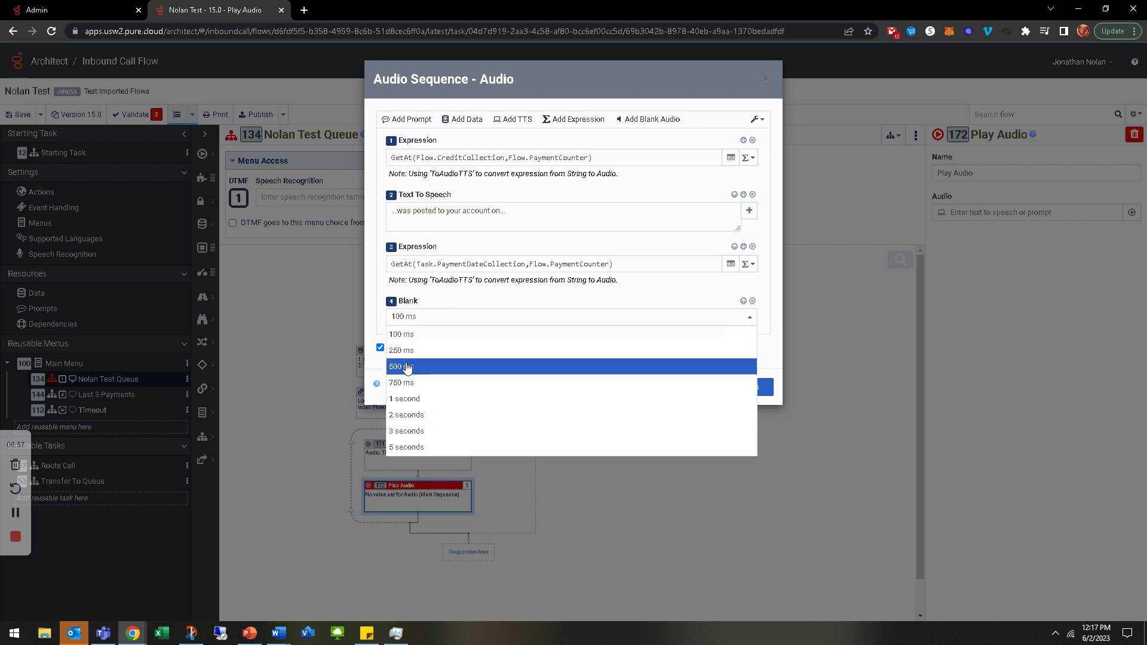
pyautogui.click(419, 394)
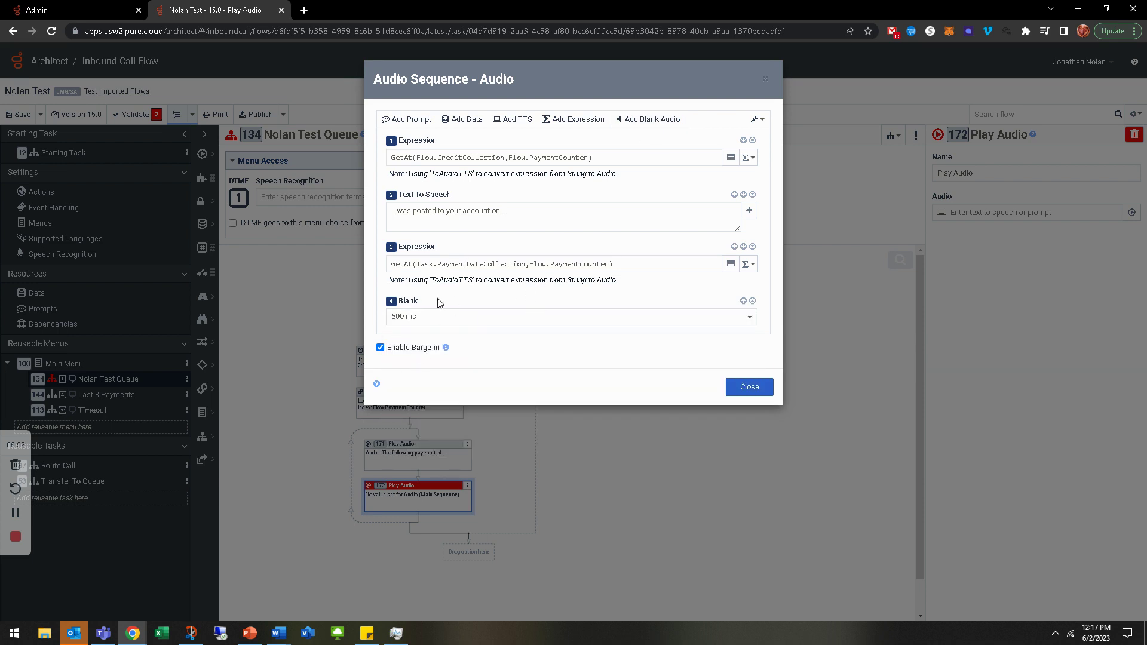
pyautogui.click(749, 388)
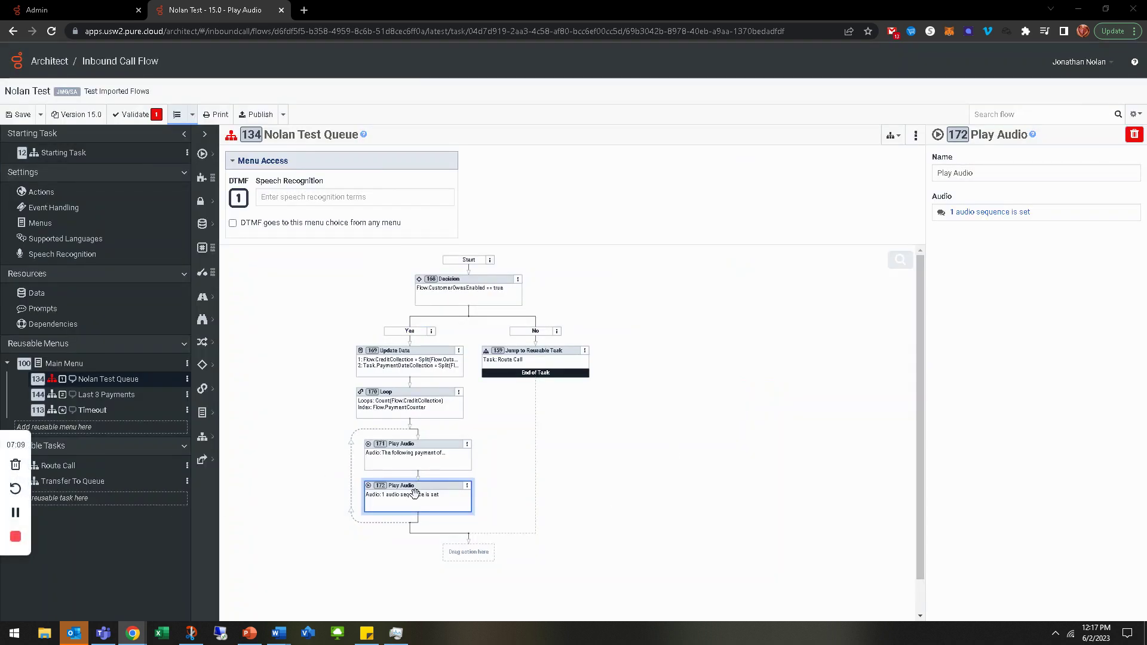
# Insert a Next Loop action below the Play Audio step to end the loop body
pyautogui.rightClick(417, 518)
pyautogui.moveTo(398, 534)
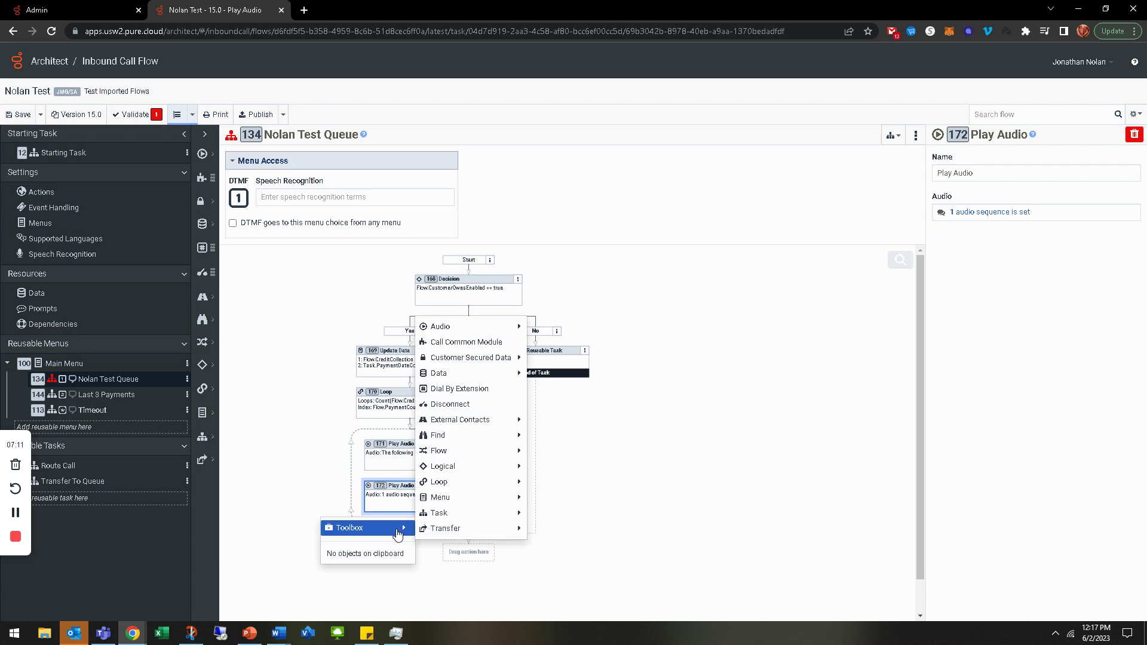
pyautogui.moveTo(476, 517)
pyautogui.moveTo(472, 481)
pyautogui.click(546, 501)
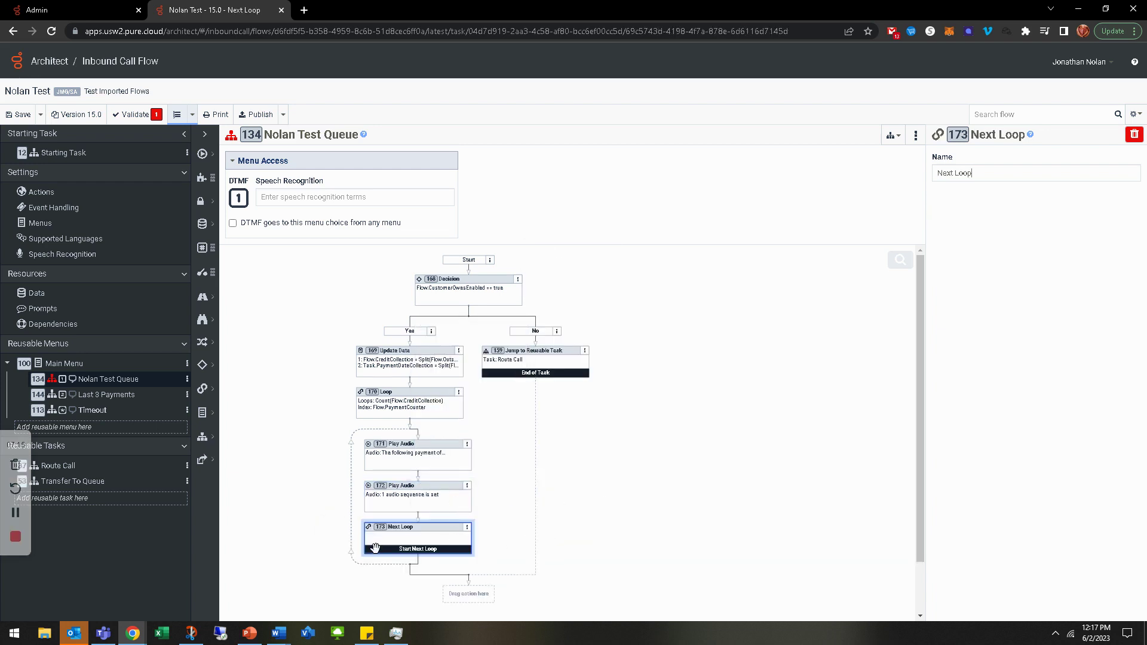
# Move the Jump to Reusable Task node below the loop so the call routes after looping
pyautogui.click(417, 397)
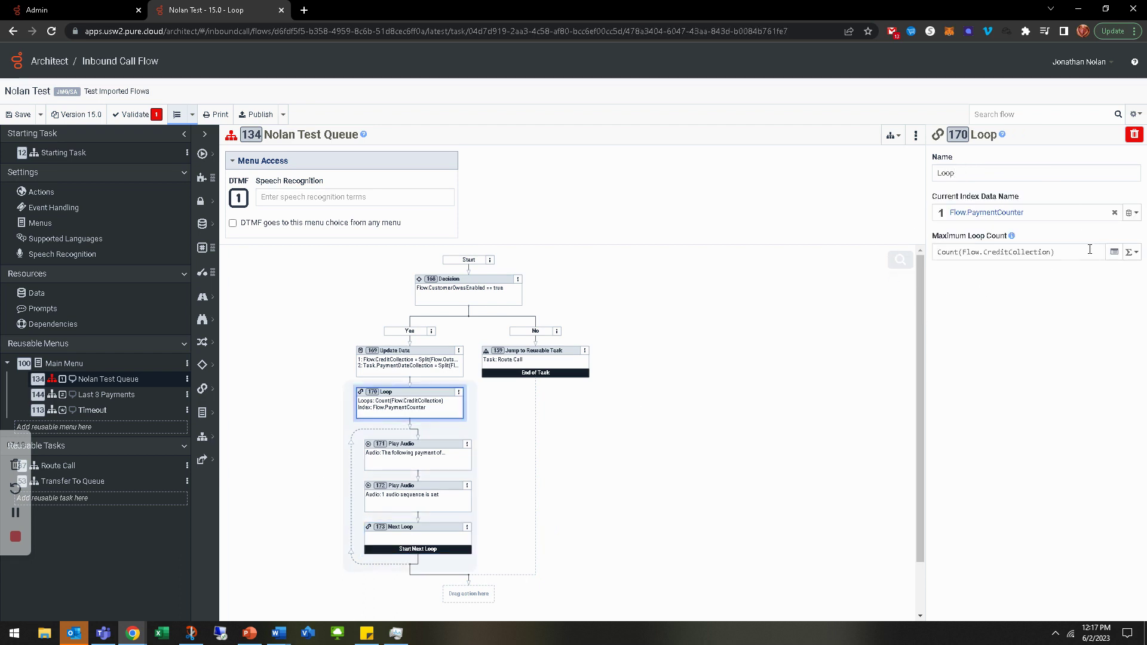
pyautogui.scroll(-1, 550, 518)
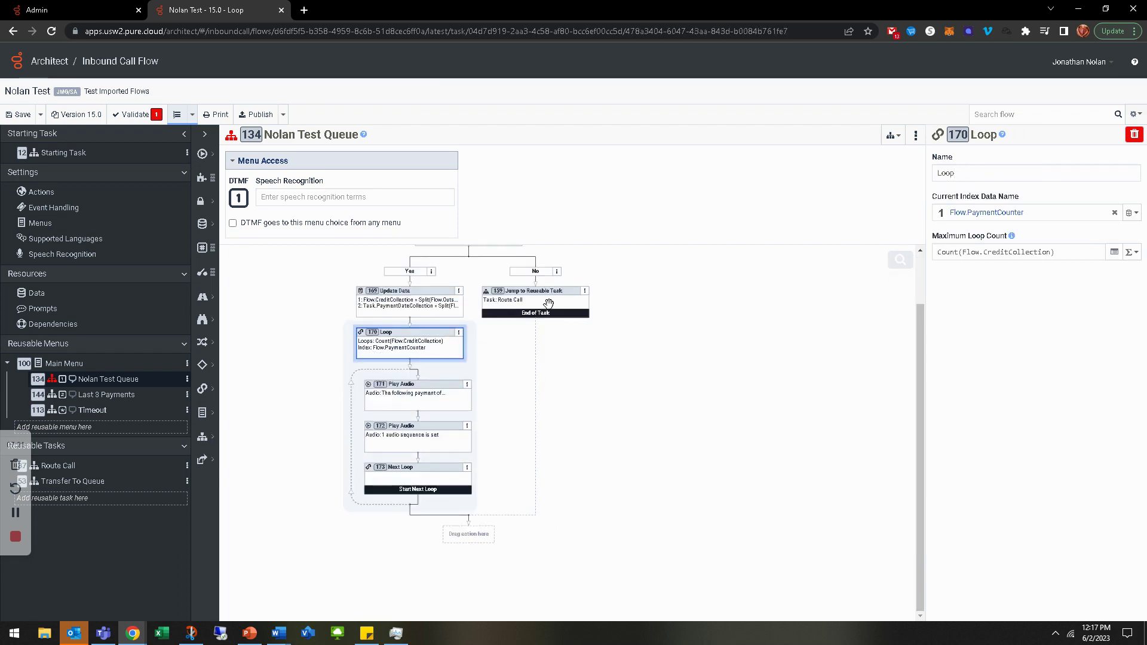
pyautogui.moveTo(536, 293); pyautogui.dragTo(469, 526)
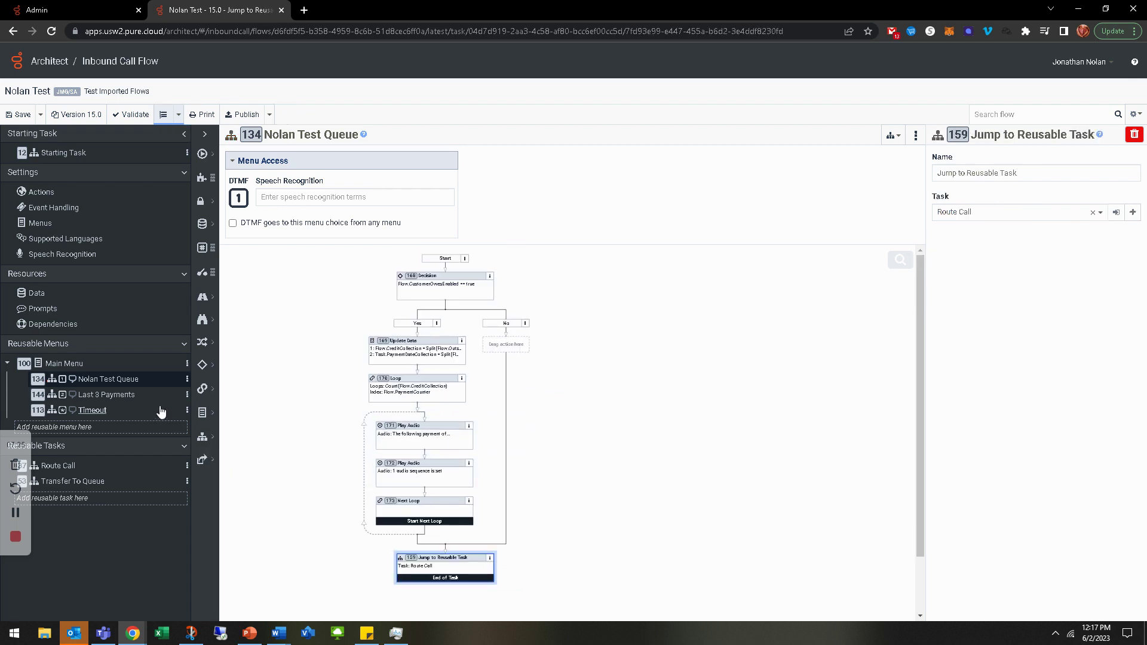
pyautogui.click(119, 401)
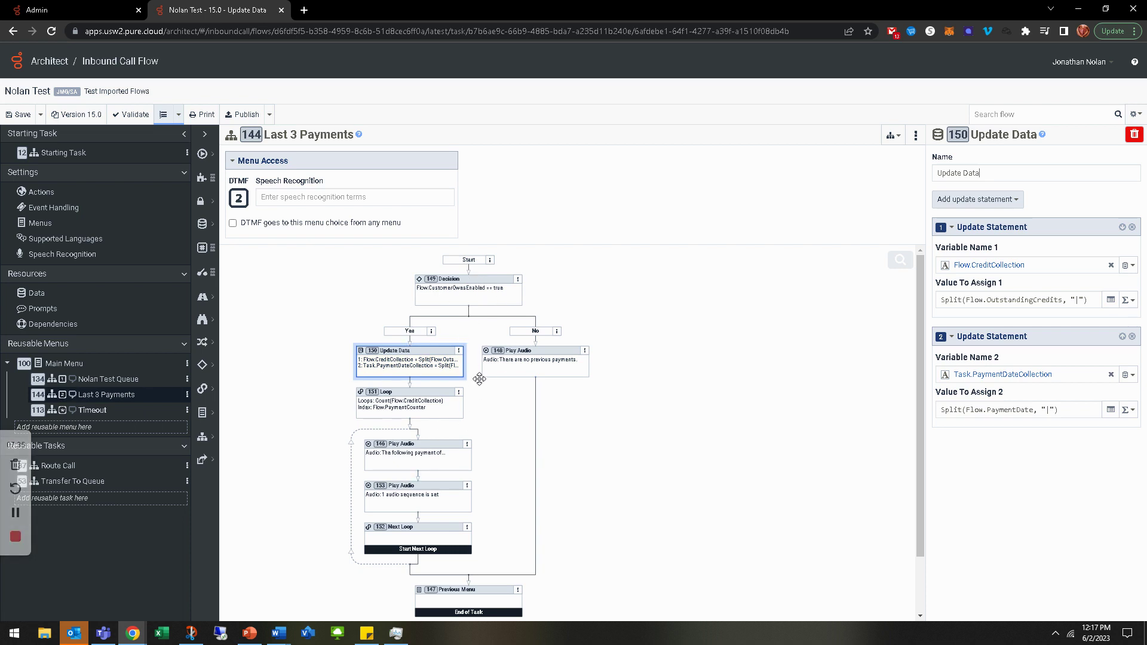
# Inspect the Decision, the 'There are no previous payments' audio and the Previous Menu ending step
pyautogui.click(477, 288)
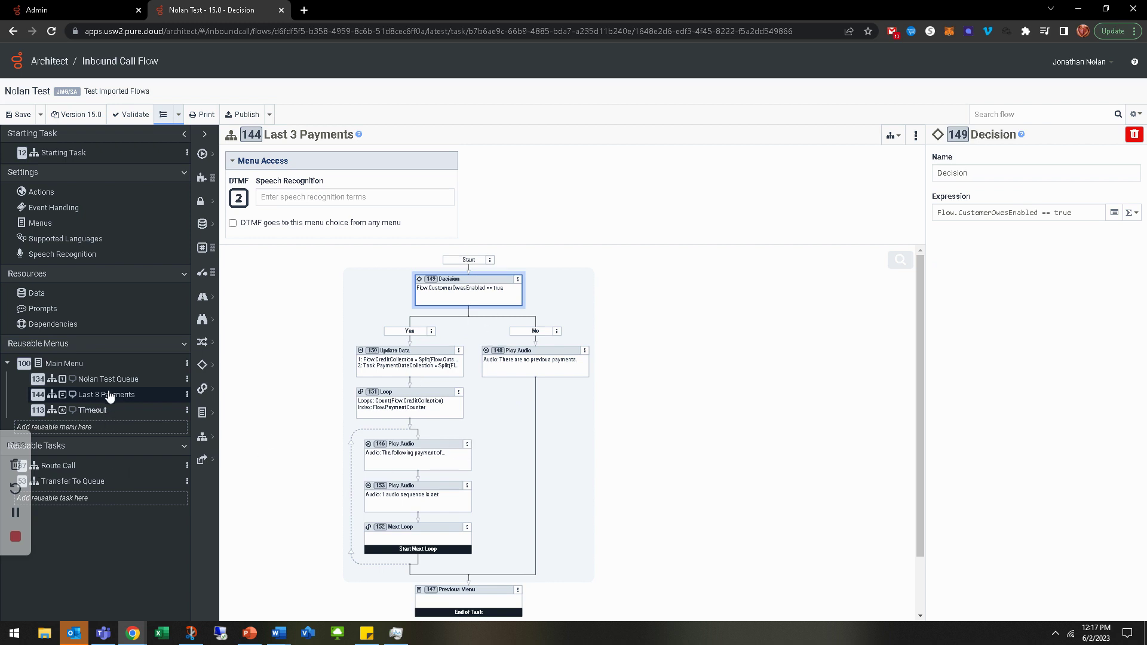
pyautogui.click(545, 363)
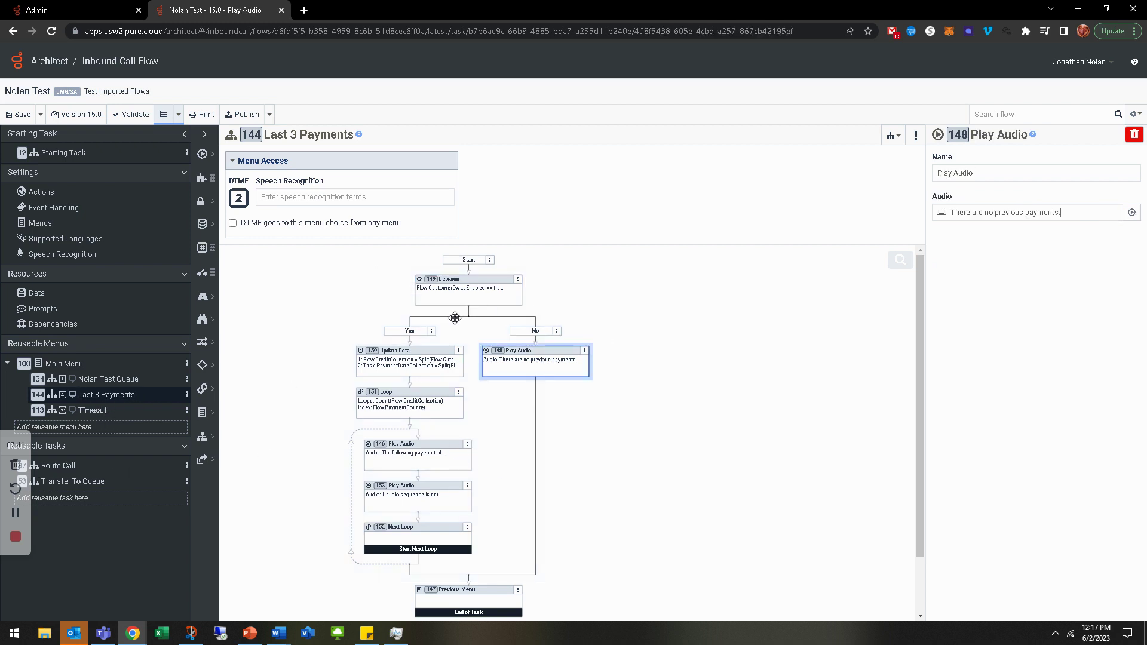
pyautogui.click(454, 297)
pyautogui.click(539, 362)
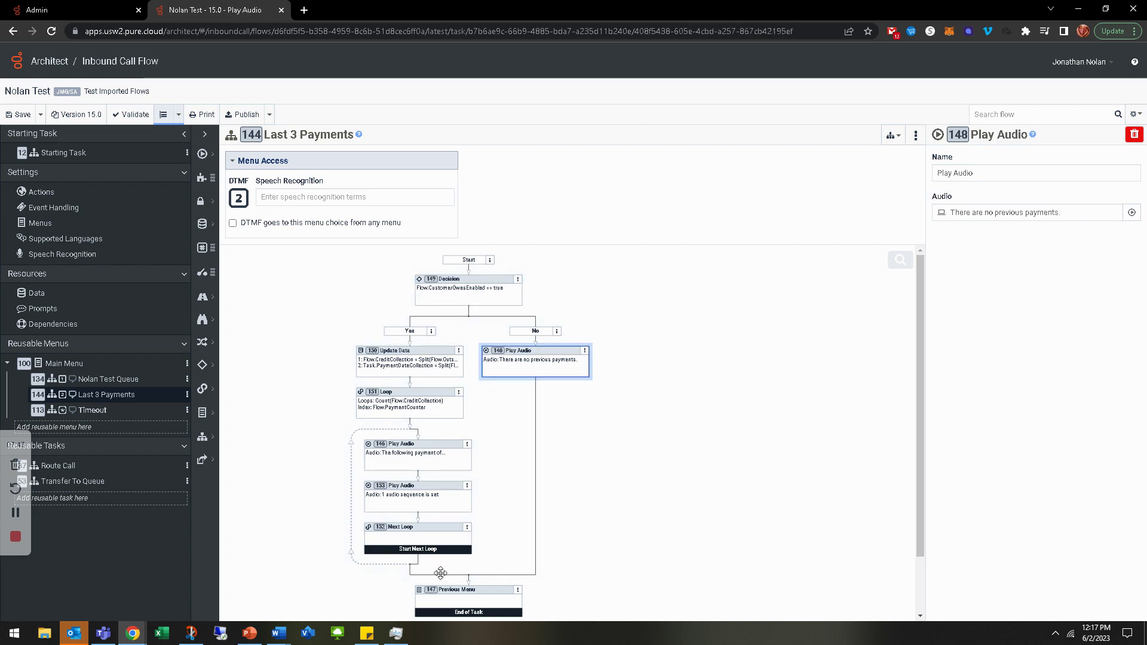
pyautogui.click(450, 593)
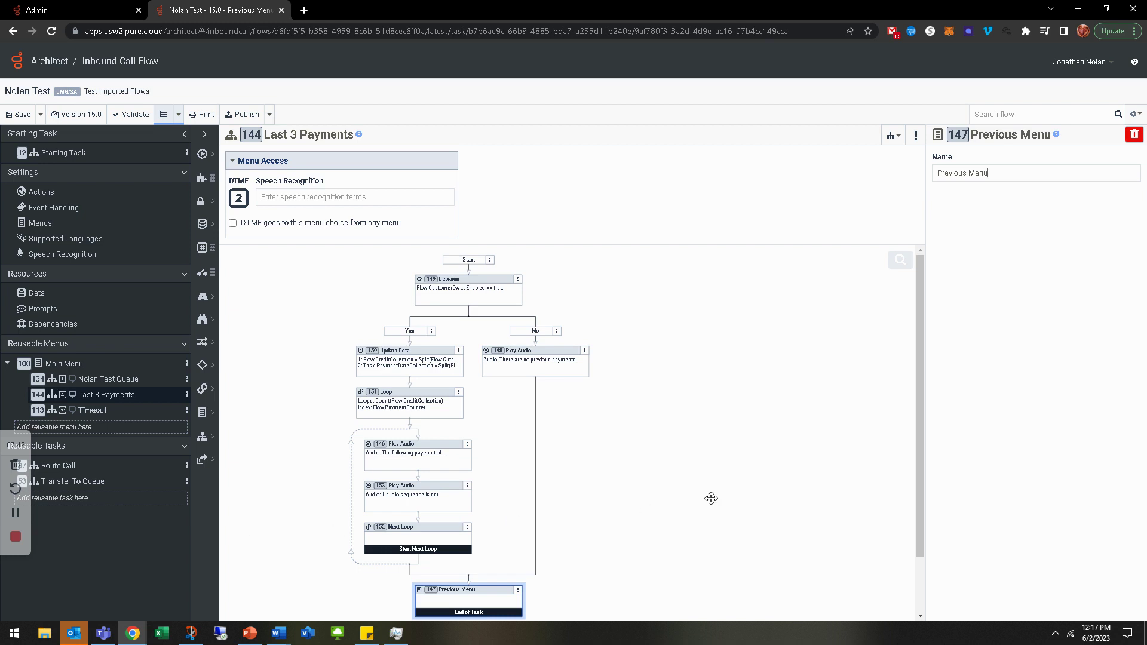